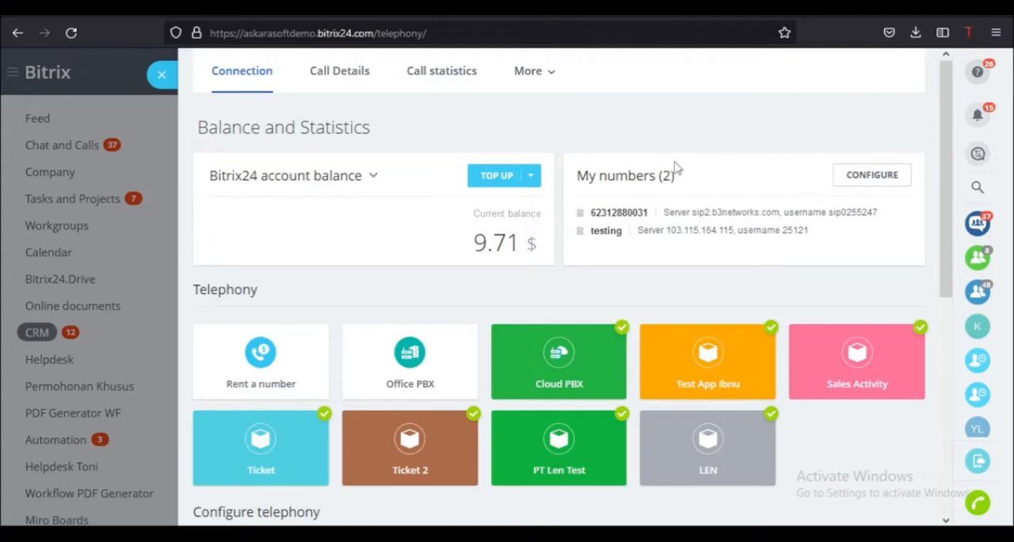
# - Open the Cloud PBX connector and examine the fields of the form for connecting a new cloud PBX
pyautogui.click(559, 361)
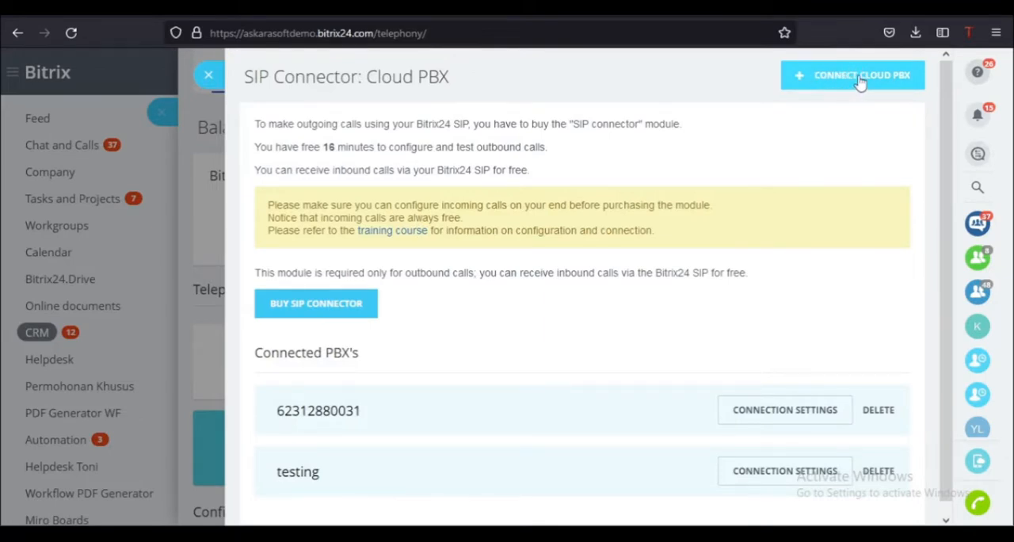
pyautogui.click(863, 79)
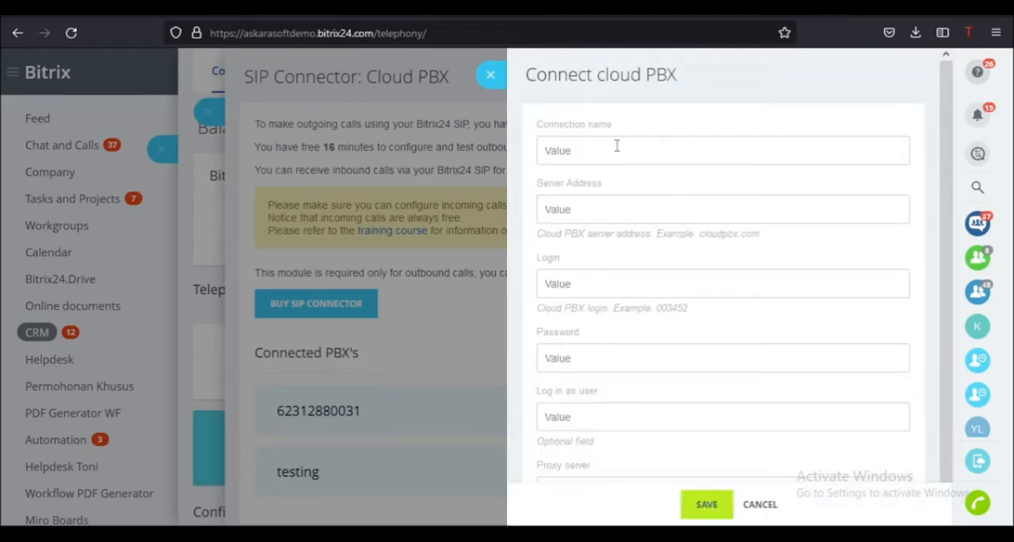
pyautogui.click(617, 146)
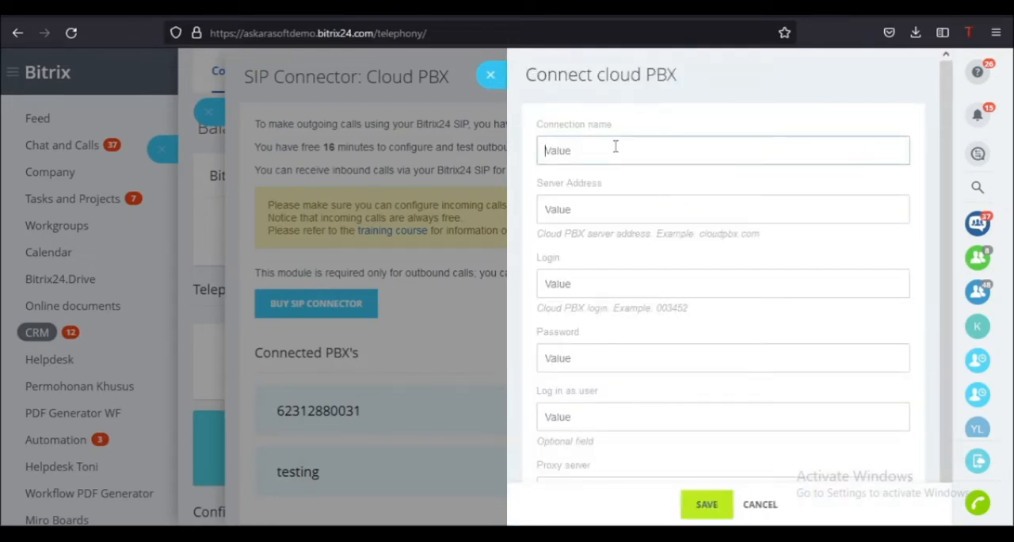
pyautogui.click(599, 210)
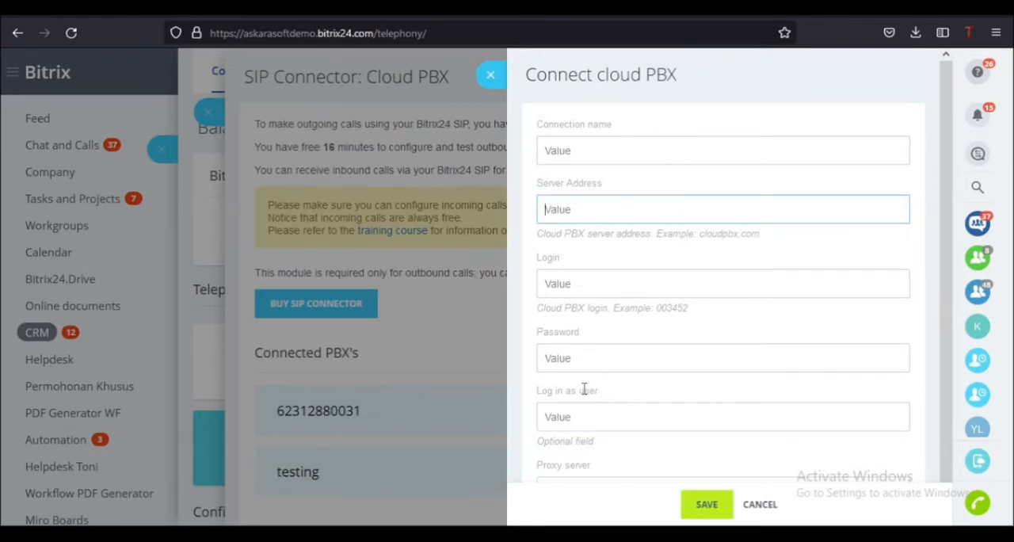
pyautogui.scroll(-1, 584, 400)
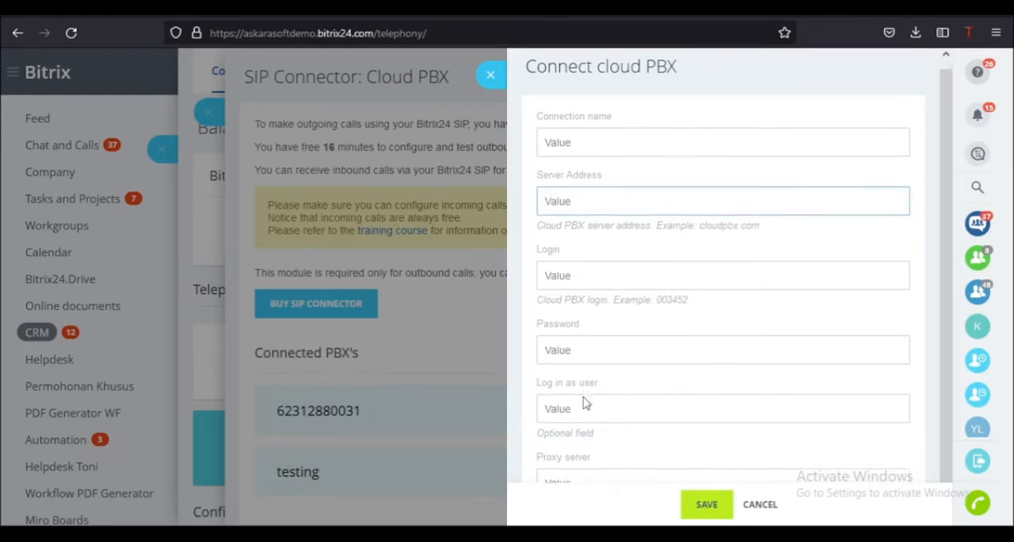
pyautogui.click(590, 474)
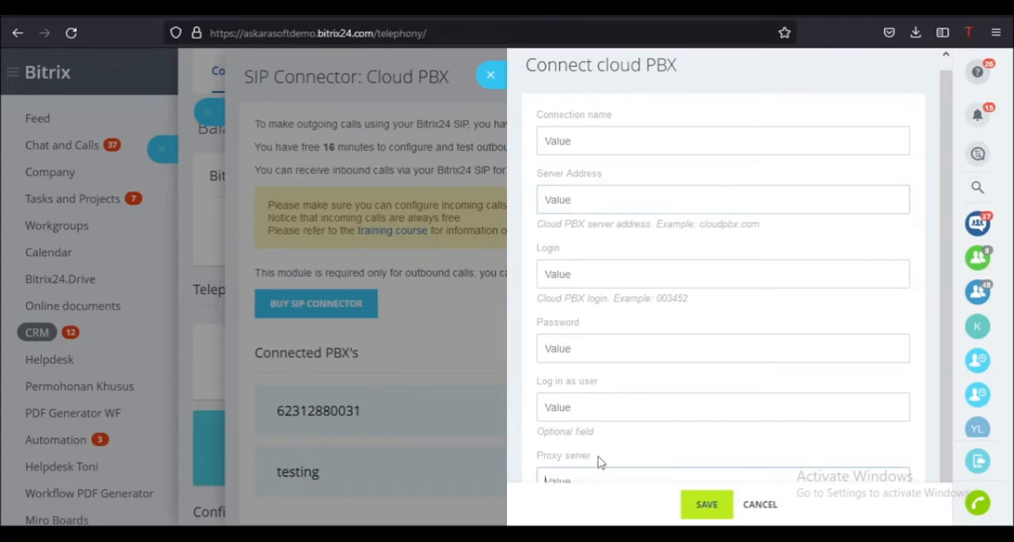
pyautogui.hotkey('ctrl', '-')
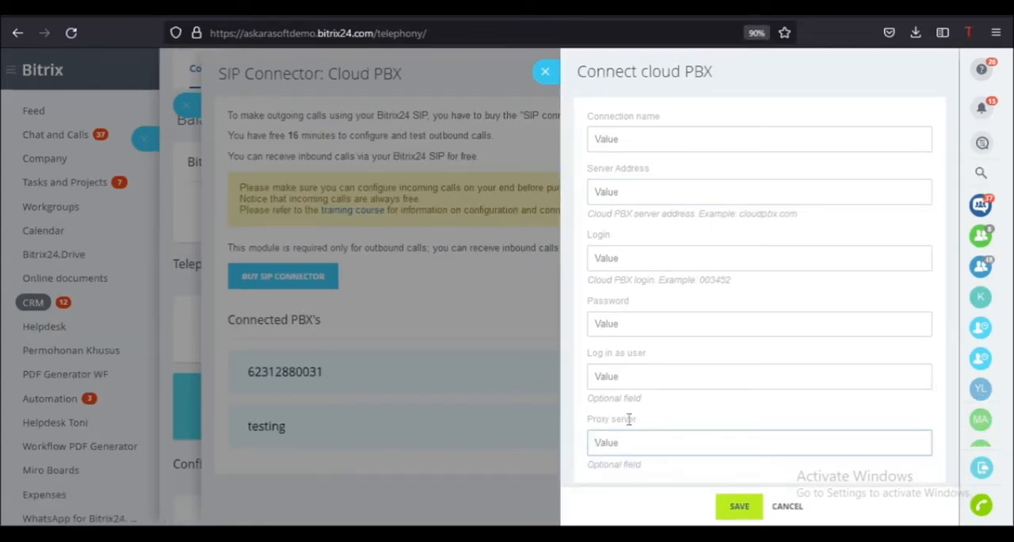
pyautogui.click(649, 138)
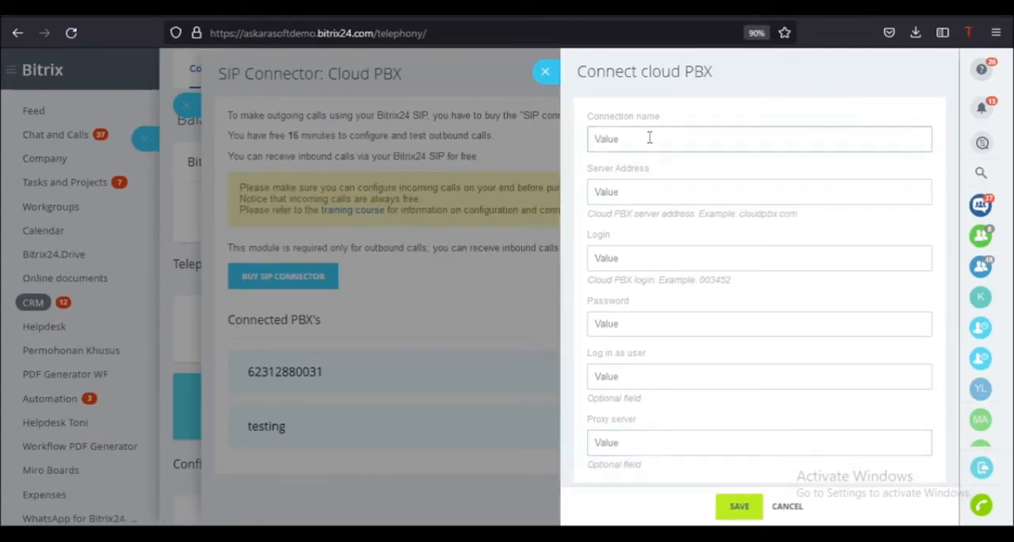
# - Dismiss the connection form without saving, check the Connected PBX's list, and return to the telephony overview
pyautogui.click(545, 71)
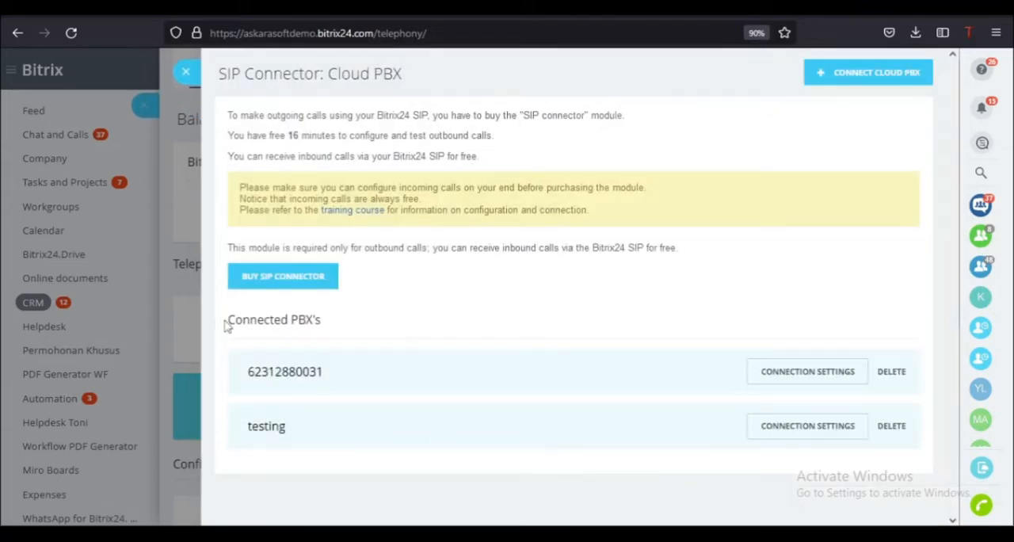
pyautogui.moveTo(226, 321); pyautogui.dragTo(351, 333)
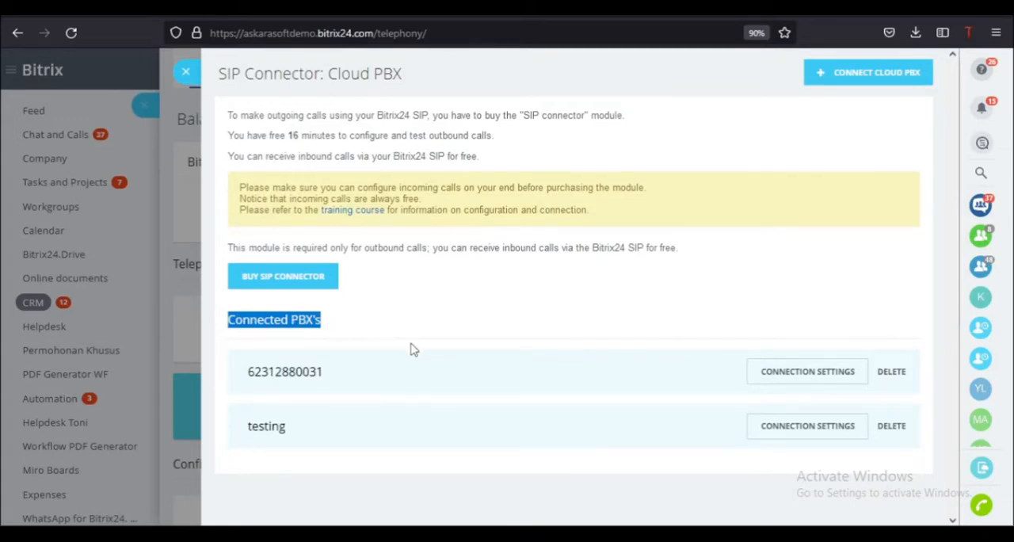
pyautogui.click(186, 71)
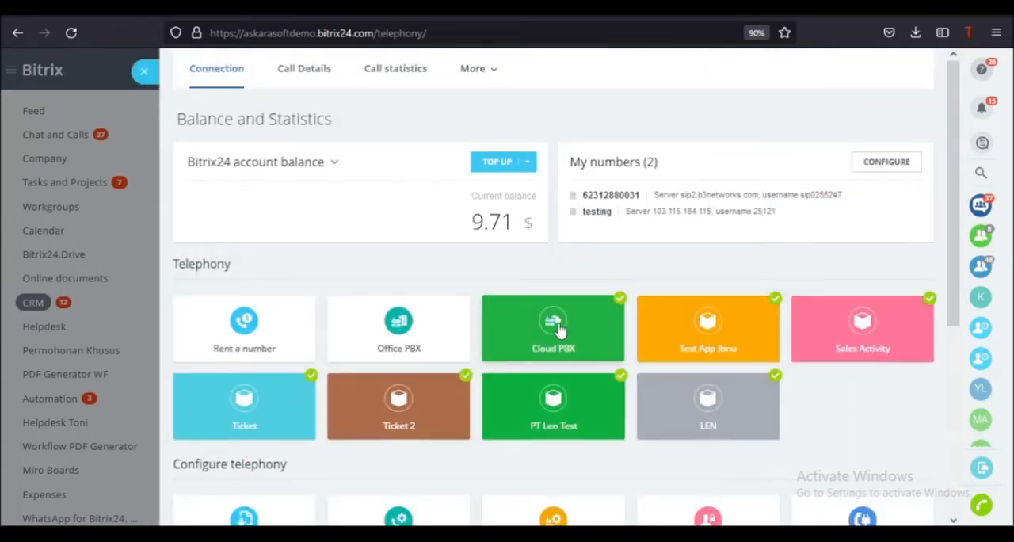
# - Open the settings of the testing number, check its connection status and parameters, and go to its inbound call routing
pyautogui.scroll(-2, 553, 348)
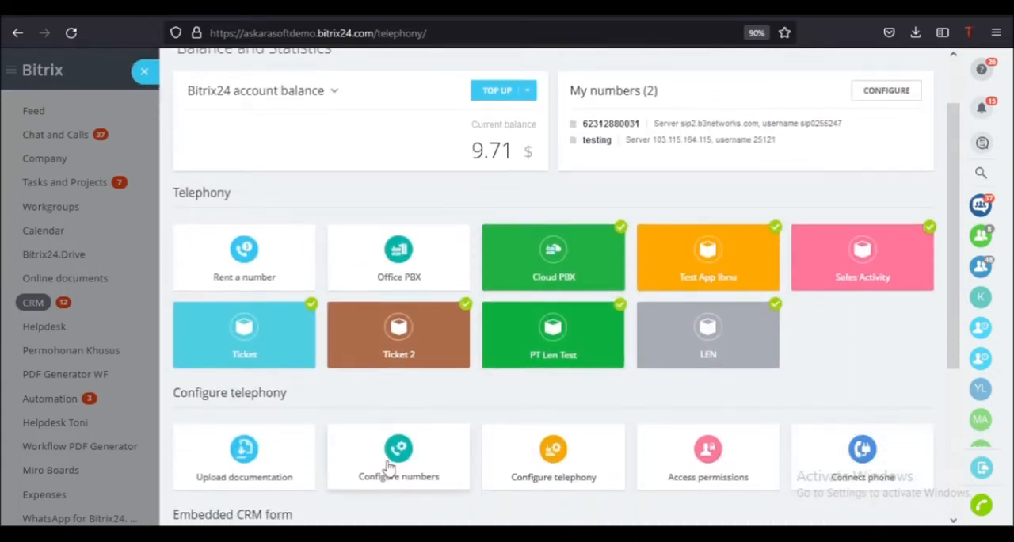
pyautogui.moveTo(388, 459)
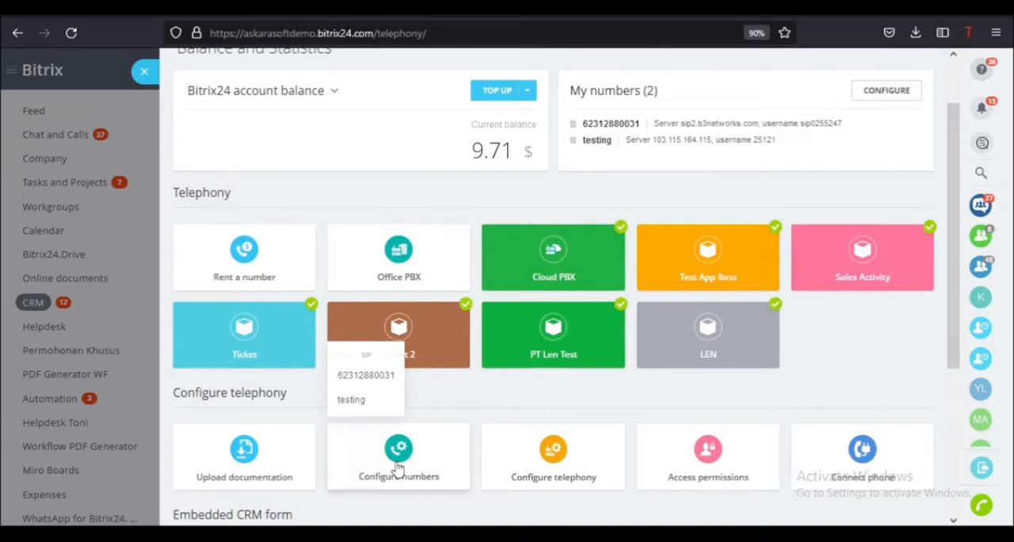
pyautogui.click(352, 400)
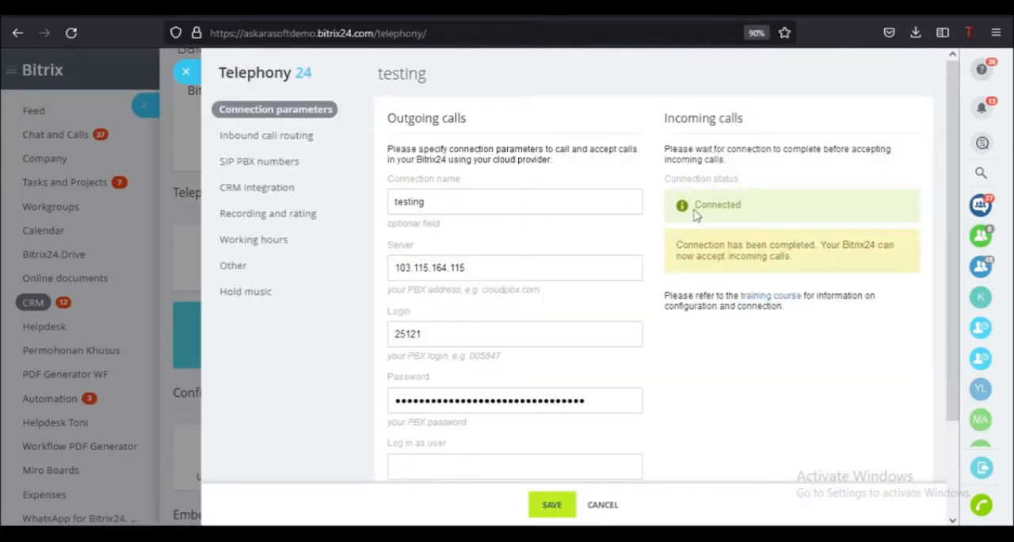
pyautogui.moveTo(694, 207); pyautogui.dragTo(740, 203)
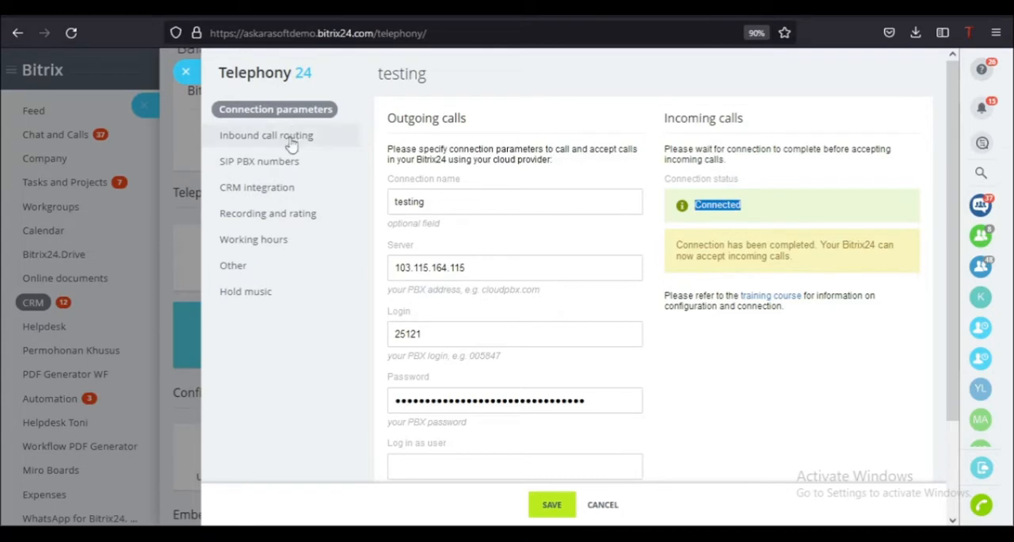
pyautogui.scroll(-3, 414, 242)
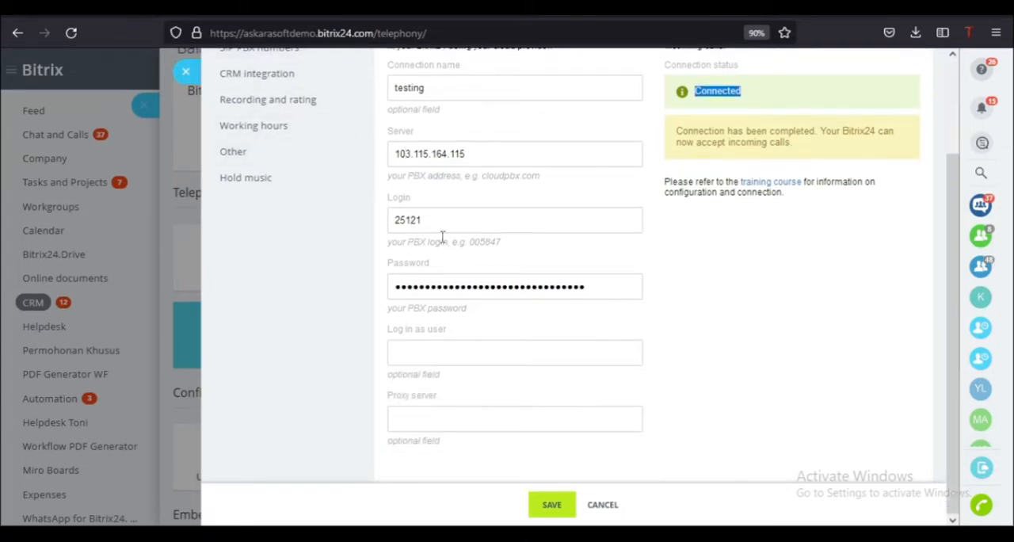
pyautogui.scroll(2, 436, 223)
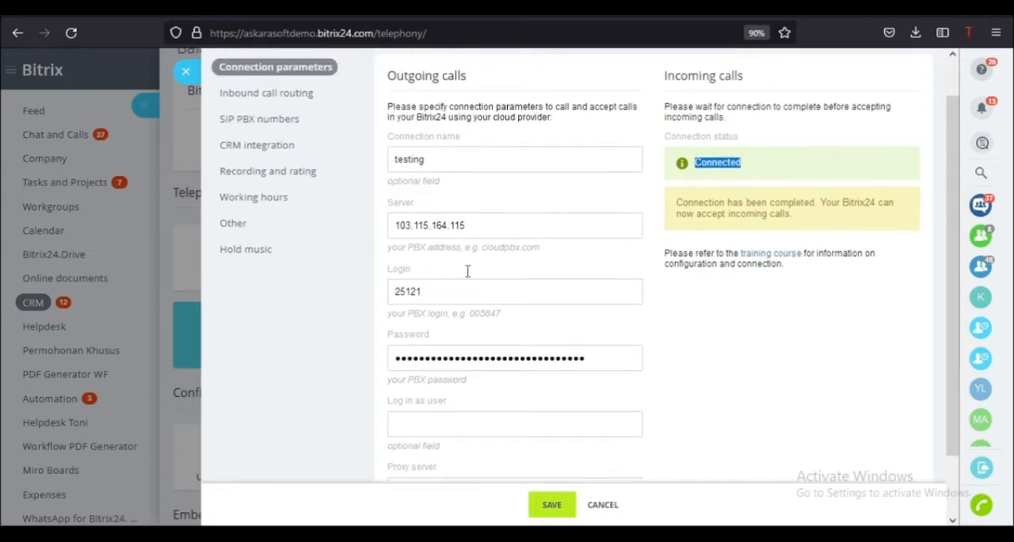
pyautogui.click(249, 95)
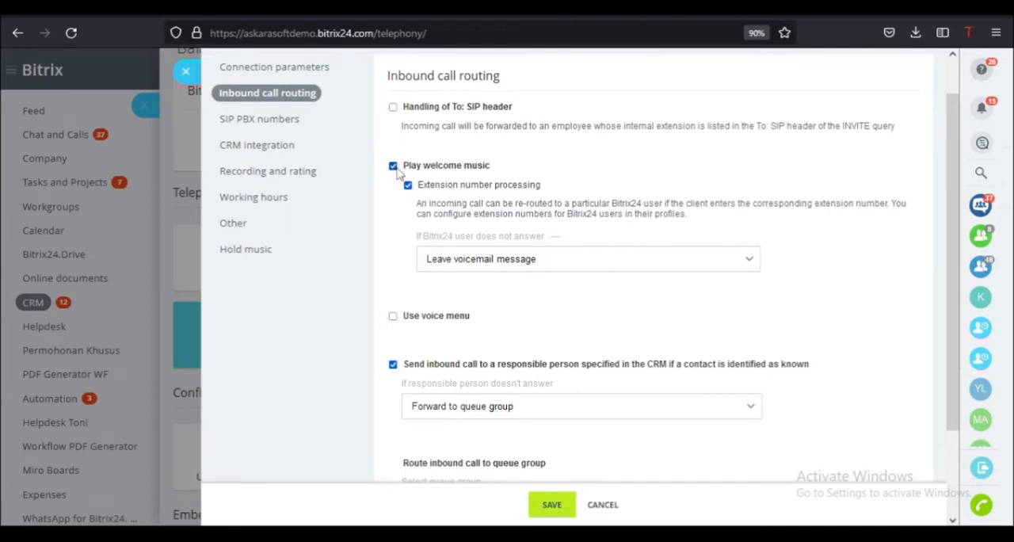
# - Try enabling the voice menu for inbound calls and look at its menu choices
pyautogui.click(393, 317)
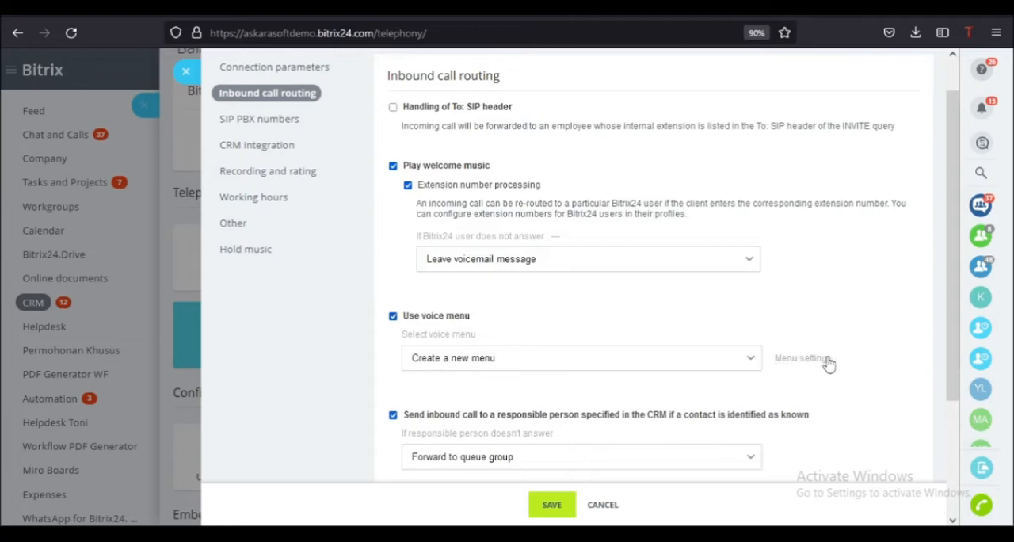
pyautogui.click(720, 357)
pyautogui.click(720, 358)
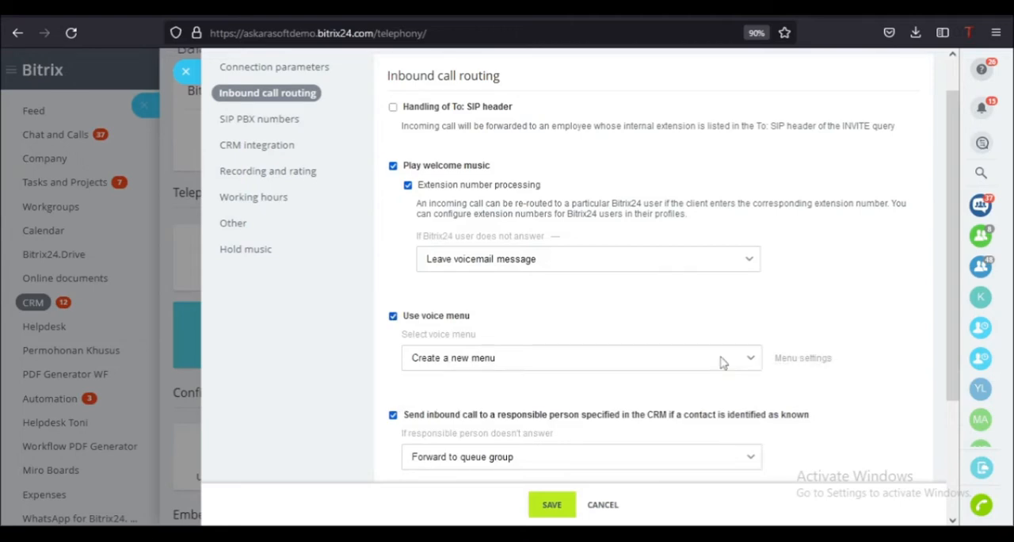
pyautogui.click(419, 323)
# - Disable sending inbound calls to the responsible person specified in the CRM for known contacts
pyautogui.scroll(-1, 452, 338)
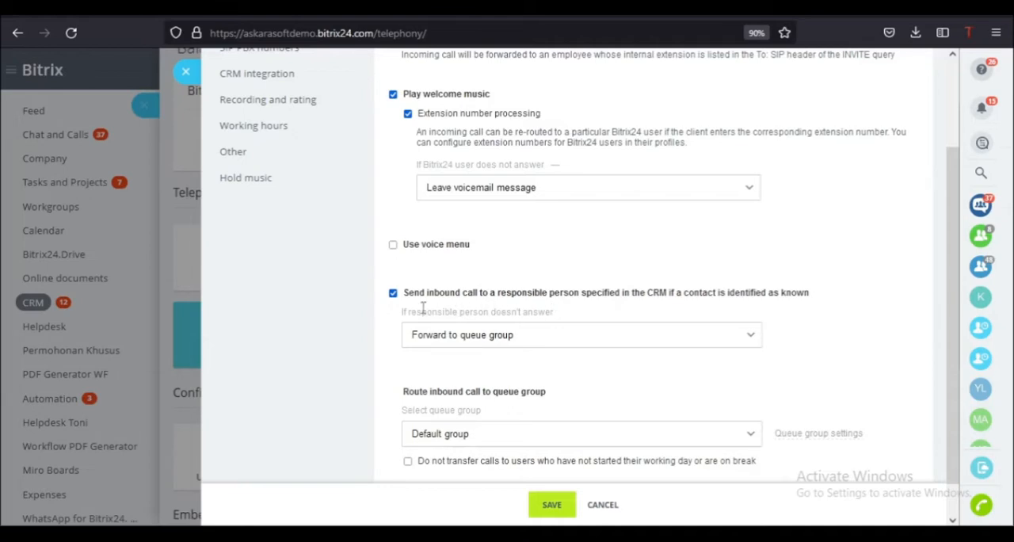
pyautogui.scroll(-1, 404, 309)
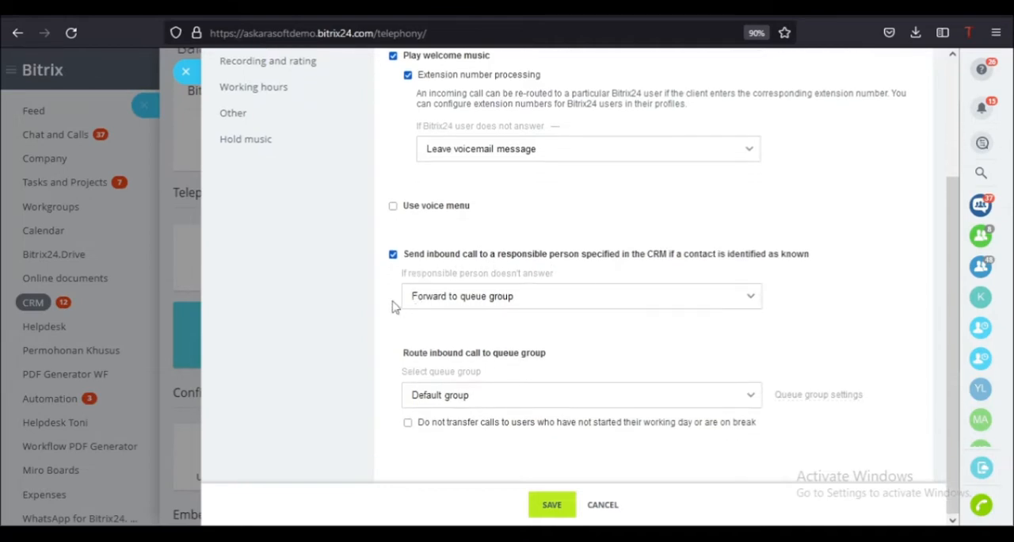
pyautogui.click(393, 255)
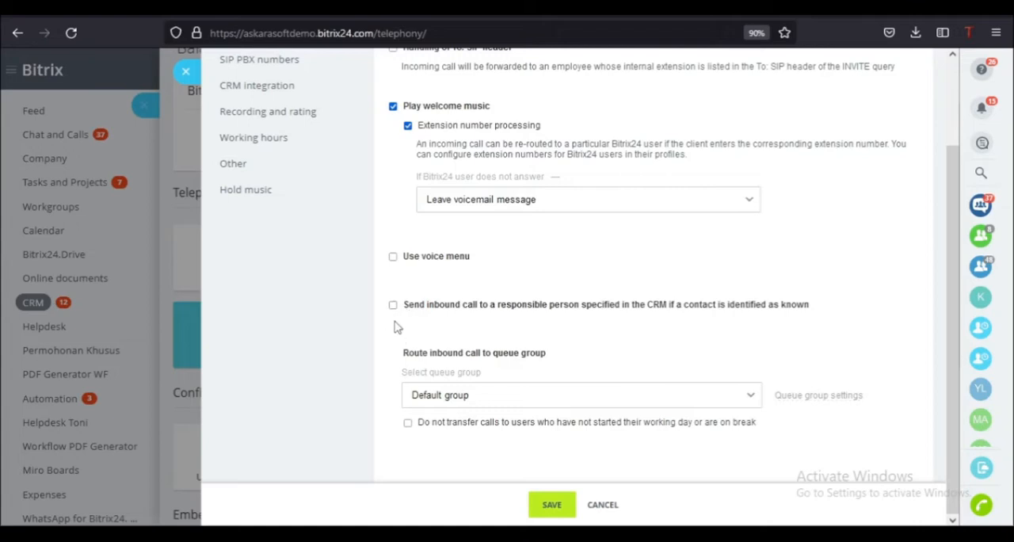
# - Start creating a new queue group for routing the number's inbound calls
pyautogui.moveTo(398, 353); pyautogui.dragTo(564, 363)
pyautogui.click(565, 363)
pyautogui.moveTo(492, 356); pyautogui.dragTo(522, 358)
pyautogui.click(556, 357)
pyautogui.click(530, 400)
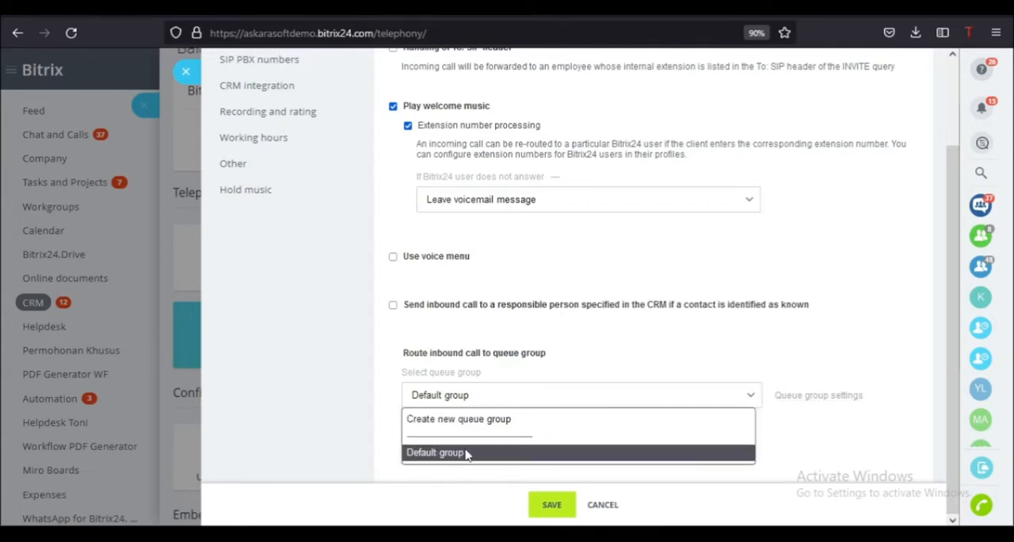
pyautogui.click(499, 420)
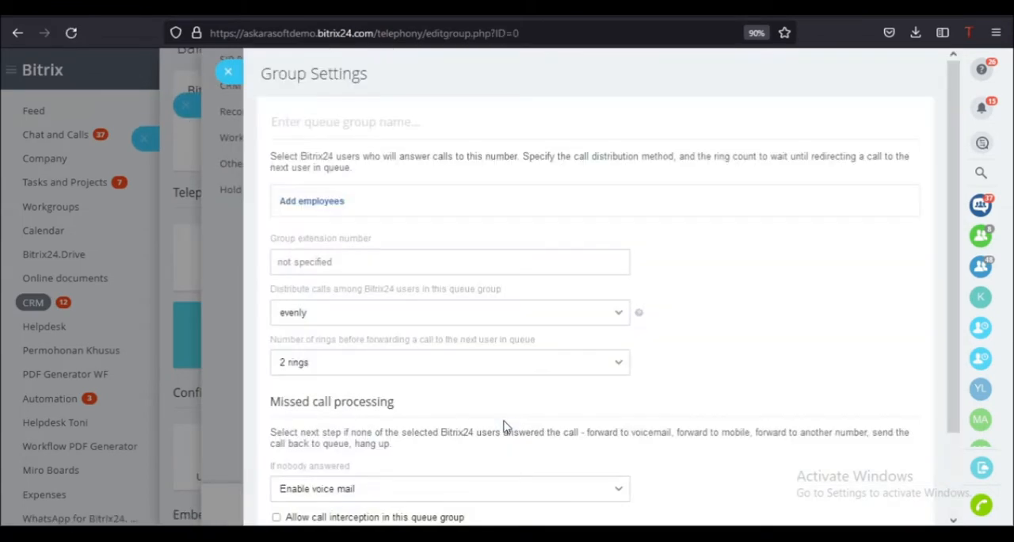
# - Add four employees from the recent people list to the new queue group
pyautogui.click(308, 202)
pyautogui.click(339, 269)
pyautogui.click(331, 292)
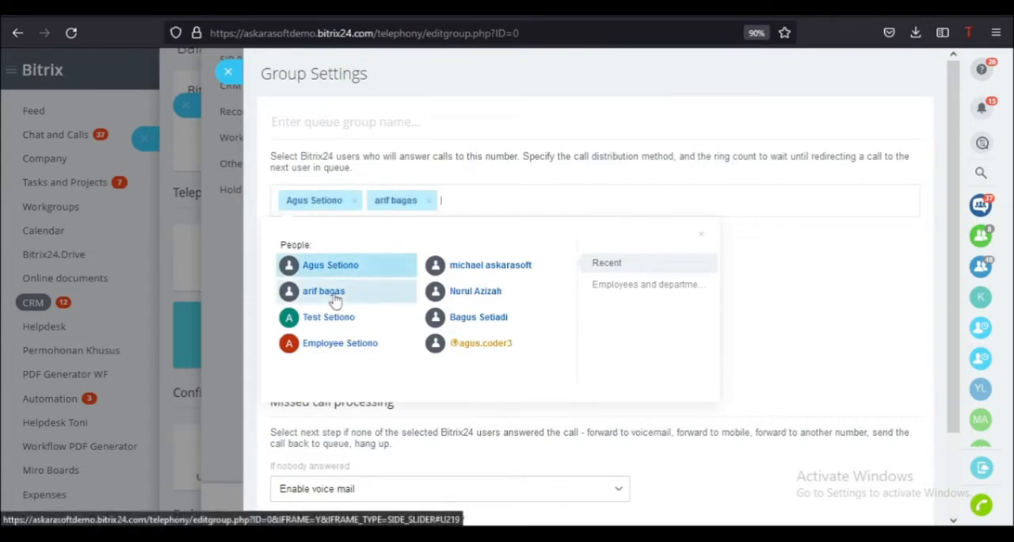
pyautogui.click(482, 291)
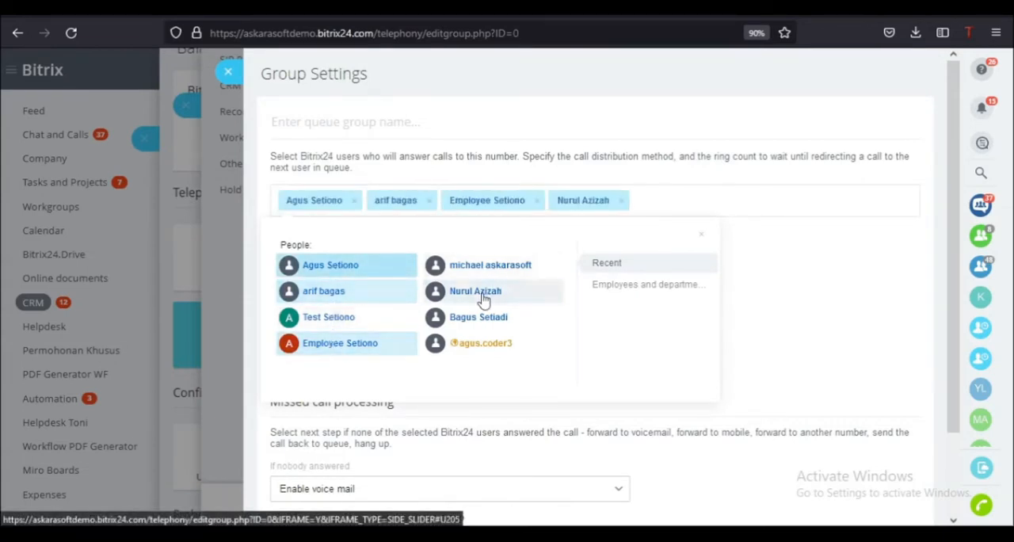
pyautogui.click(790, 262)
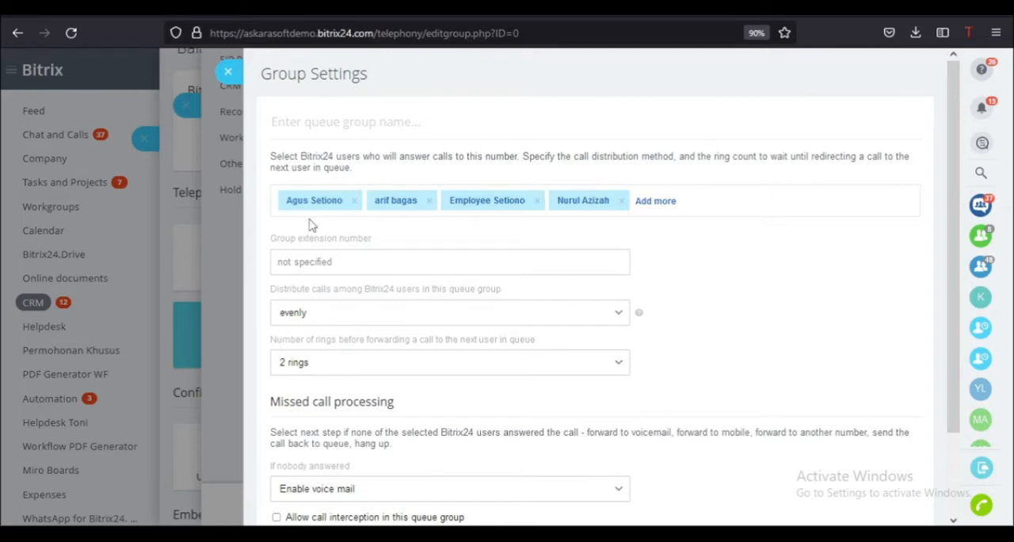
# - Compare the call distribution methods, trying exactly as enqueued, and set the queue group to distribute calls to everybody
pyautogui.click(323, 317)
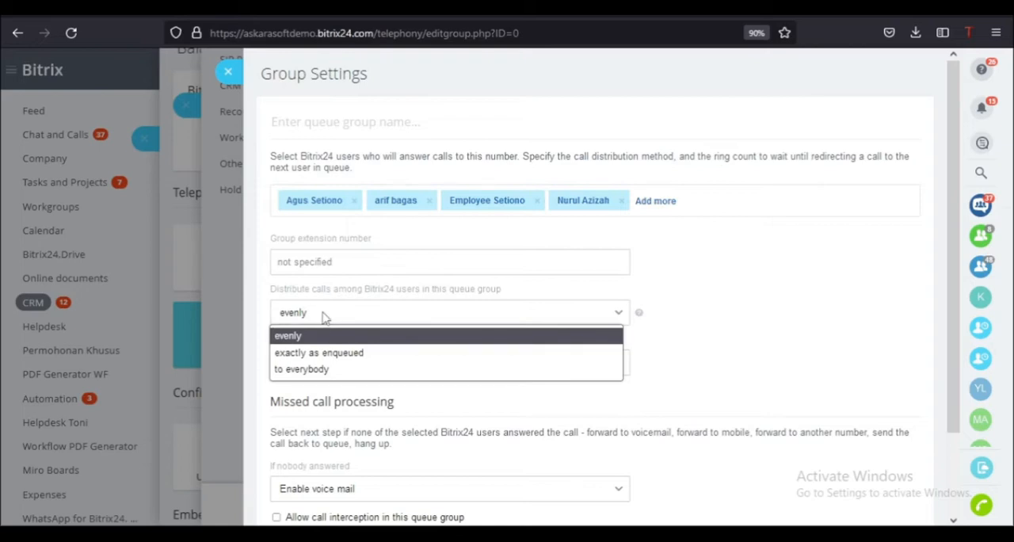
pyautogui.click(334, 291)
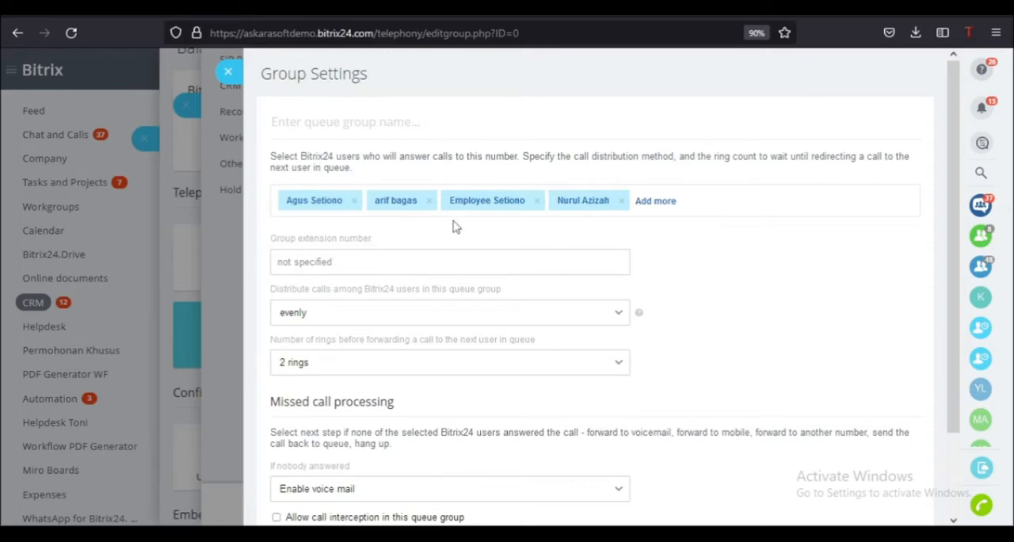
pyautogui.click(328, 316)
pyautogui.click(317, 354)
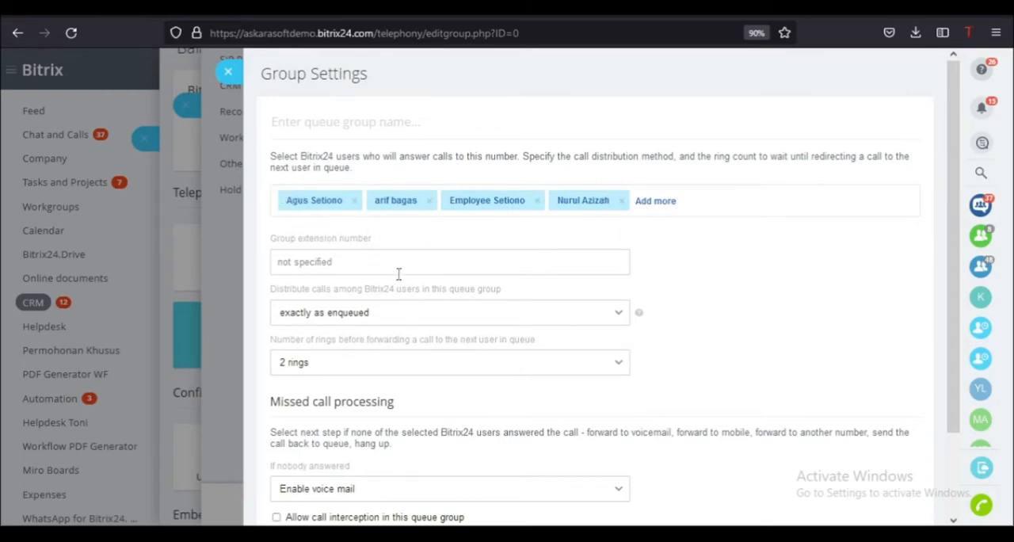
pyautogui.click(393, 314)
pyautogui.click(346, 376)
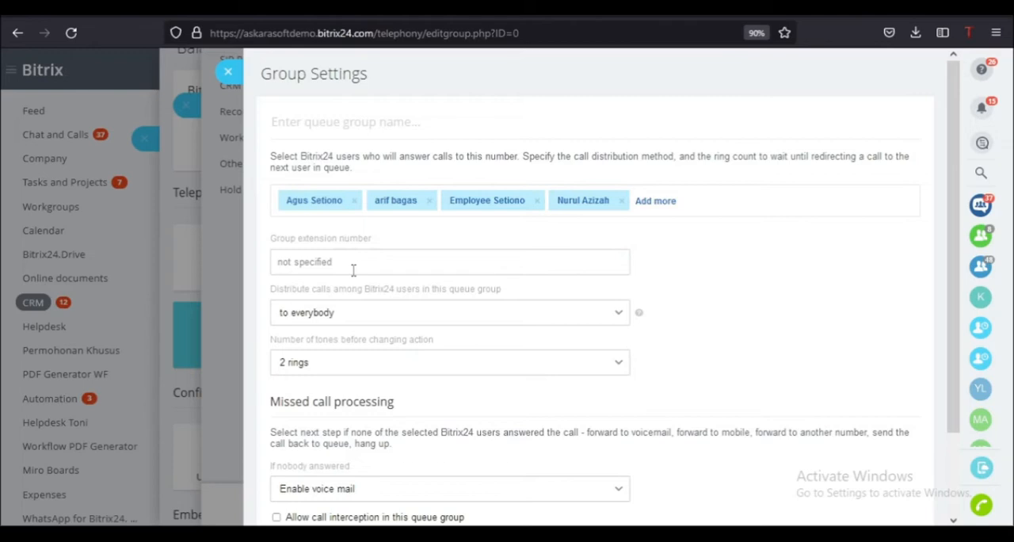
# - Review the missed call processing settings and name the queue group Sales Group
pyautogui.scroll(-2, 354, 271)
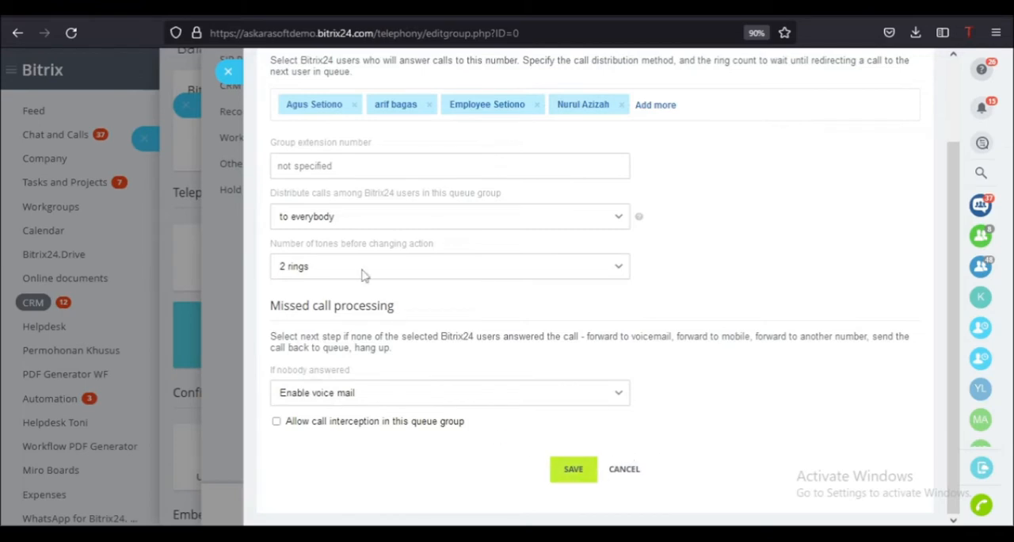
pyautogui.scroll(2, 414, 224)
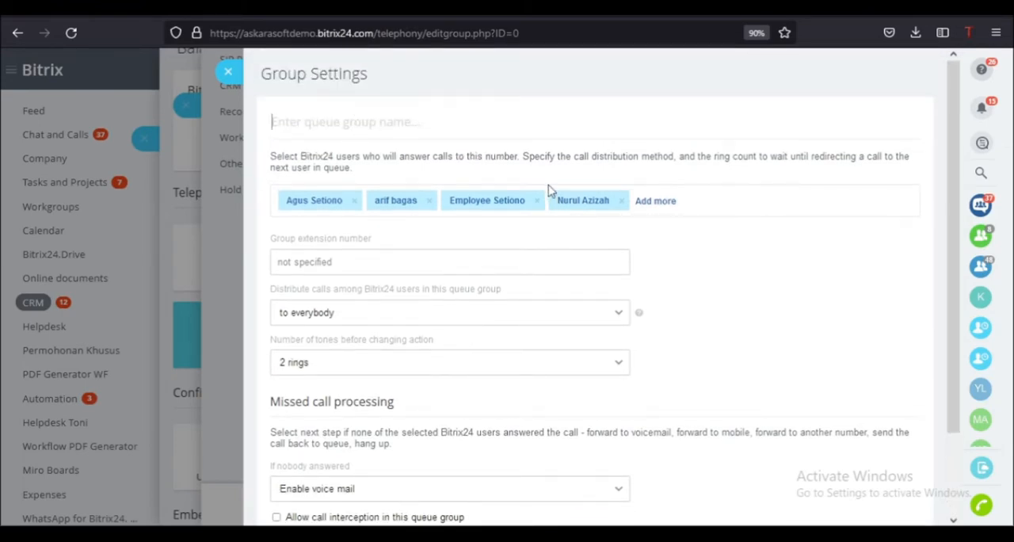
pyautogui.write('S')
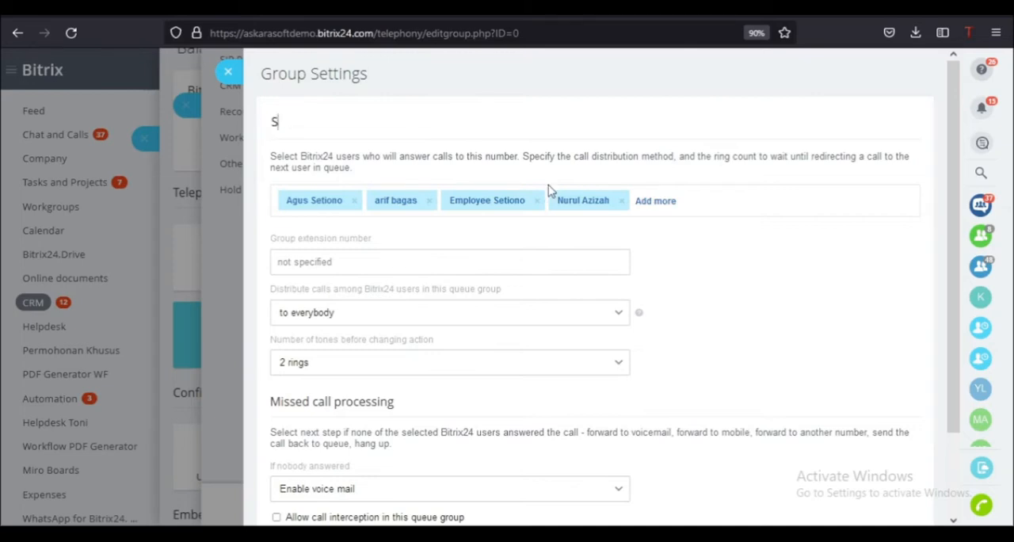
pyautogui.write('ales Group')
pyautogui.scroll(-3, 701, 328)
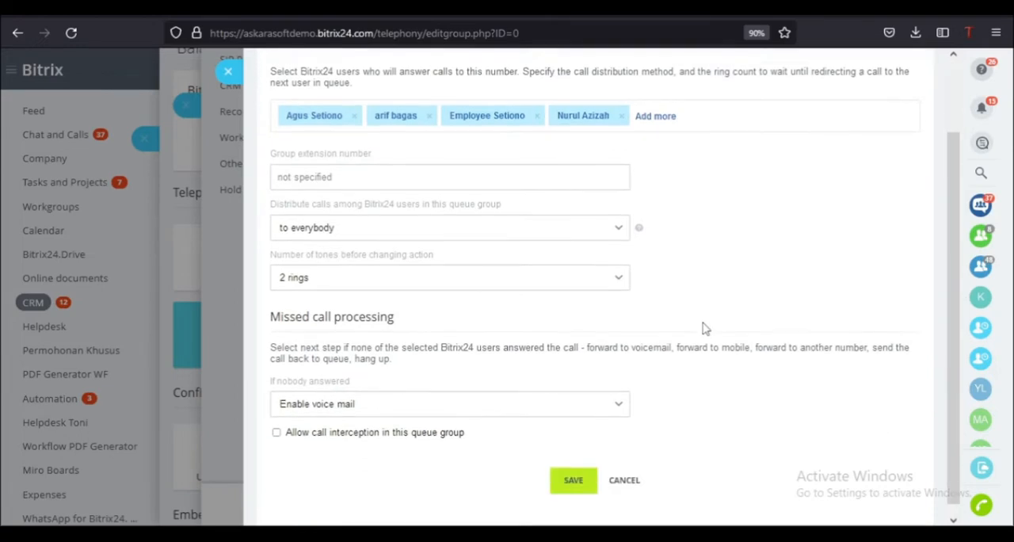
# - Save the Sales Group queue, review the number's inbound call routing options, and save routing to that group
pyautogui.click(573, 471)
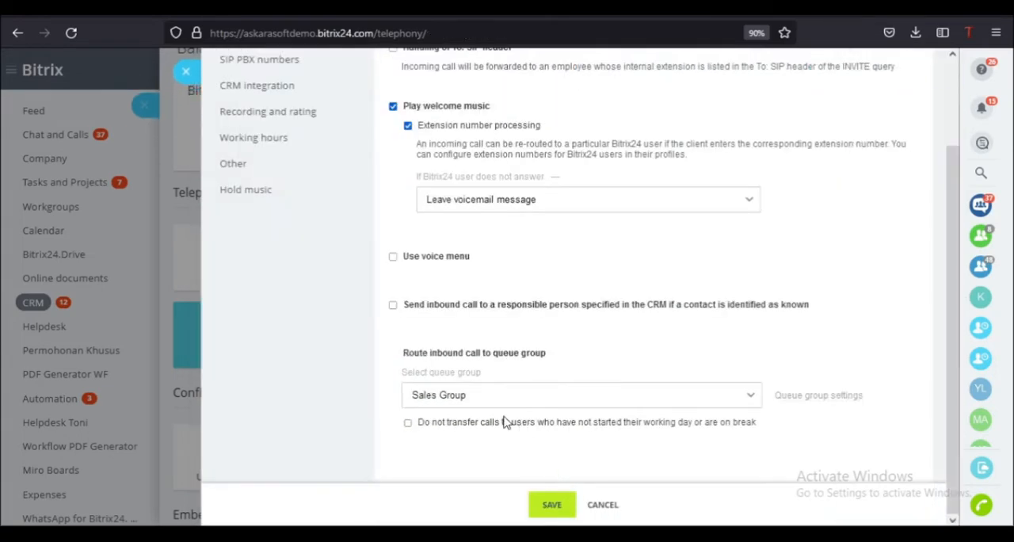
pyautogui.scroll(3, 393, 377)
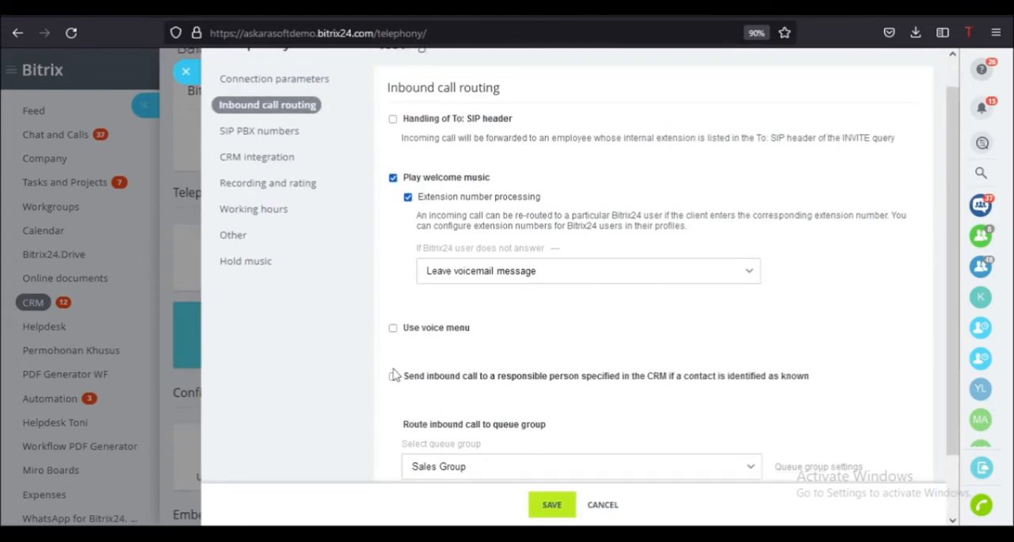
pyautogui.moveTo(428, 75); pyautogui.dragTo(435, 216)
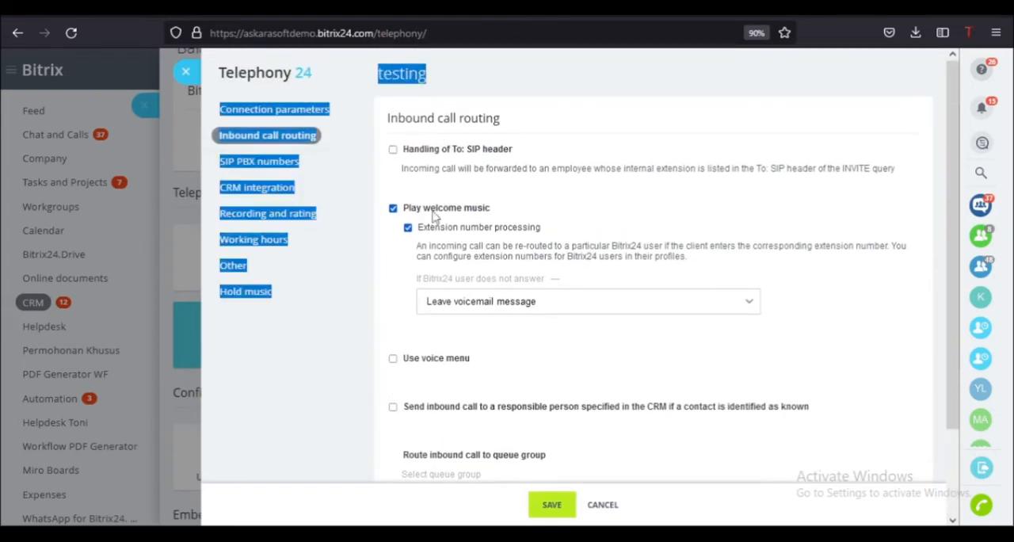
pyautogui.click(383, 451)
pyautogui.scroll(-2, 384, 449)
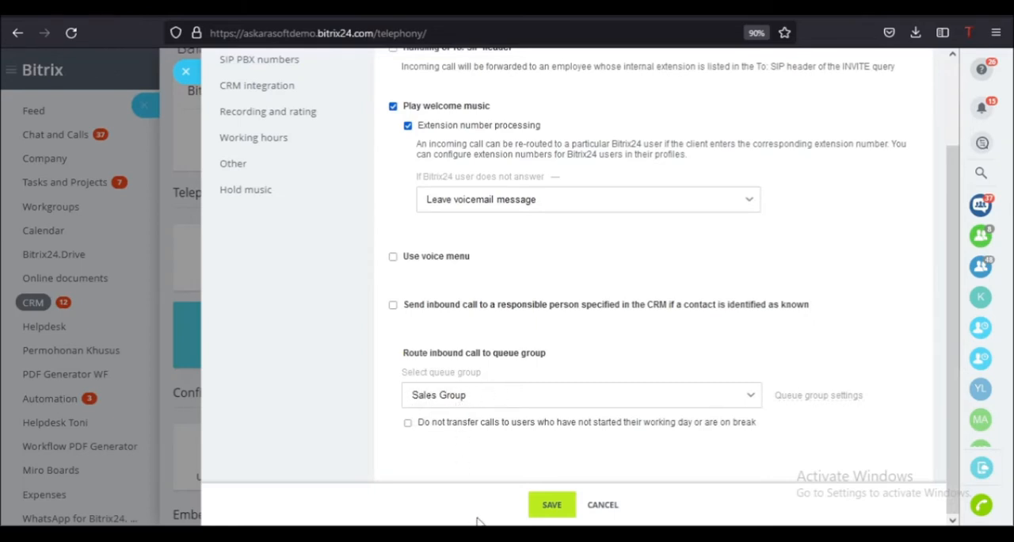
pyautogui.click(557, 508)
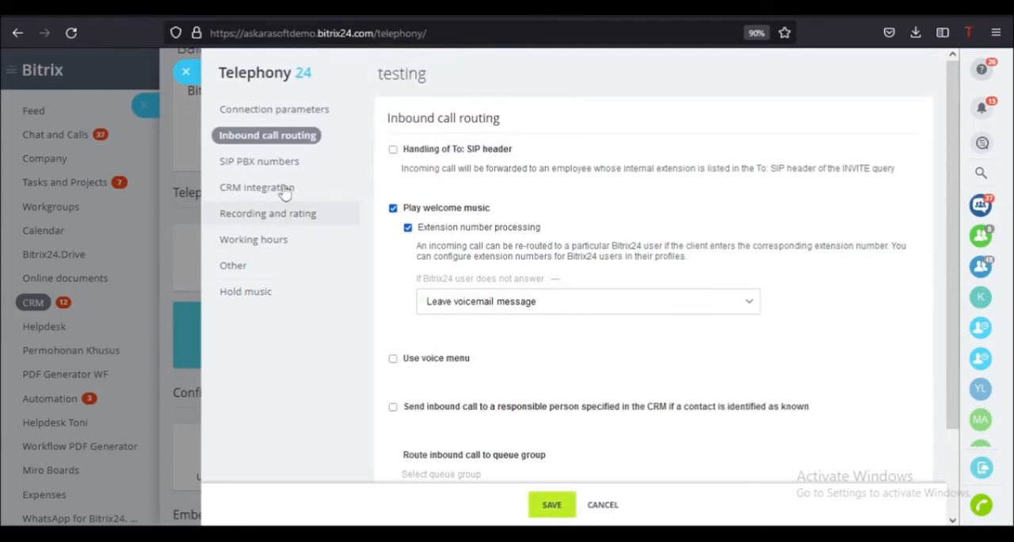
# - Review the SIP PBX numbers setting and set CRM integration to offer to create a new record in the call window for unregistered numbers
pyautogui.click(290, 170)
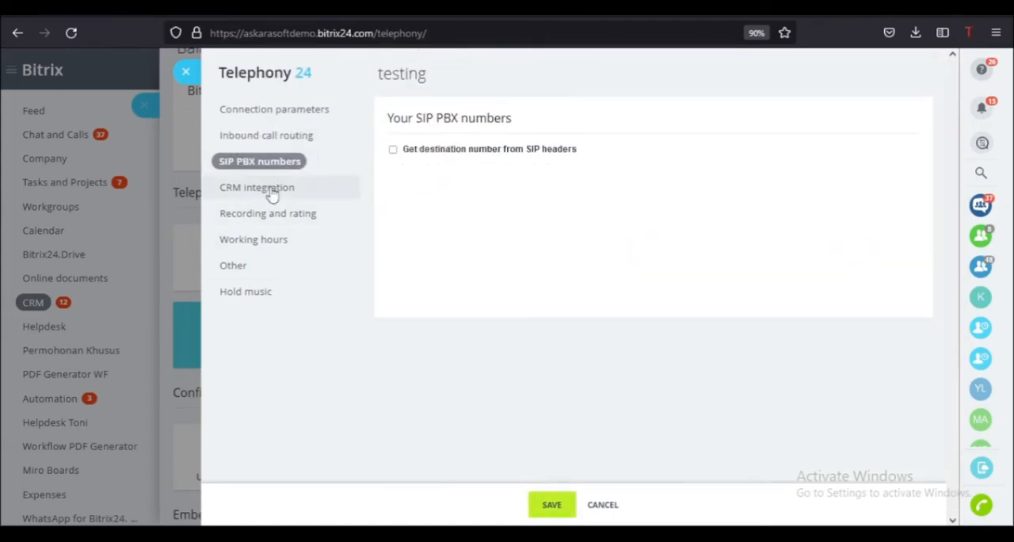
pyautogui.click(272, 190)
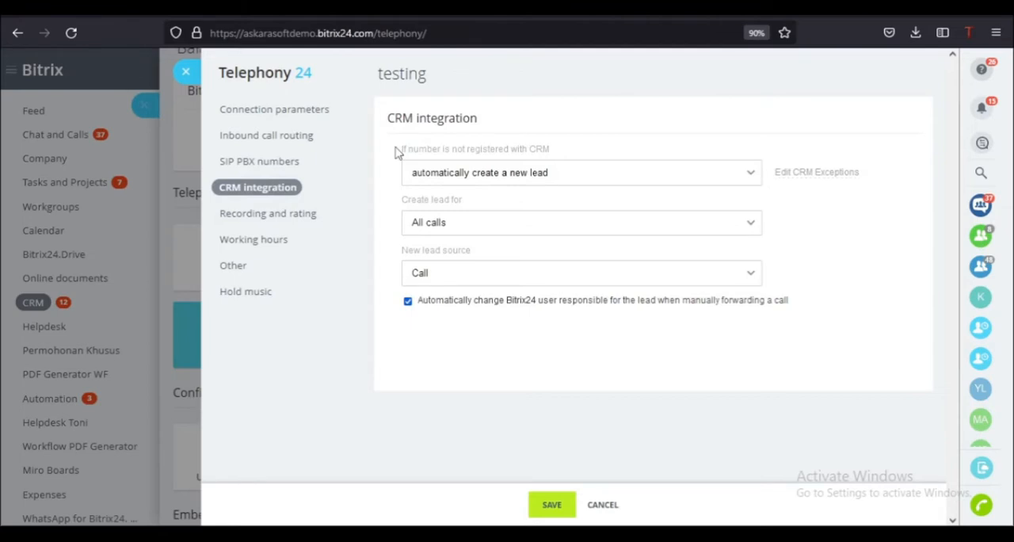
pyautogui.click(555, 177)
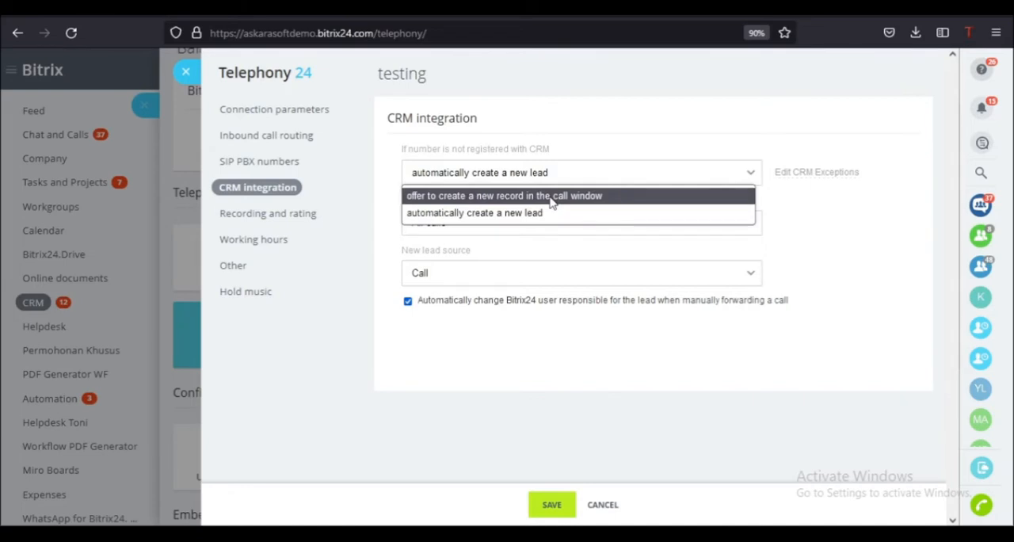
pyautogui.click(434, 202)
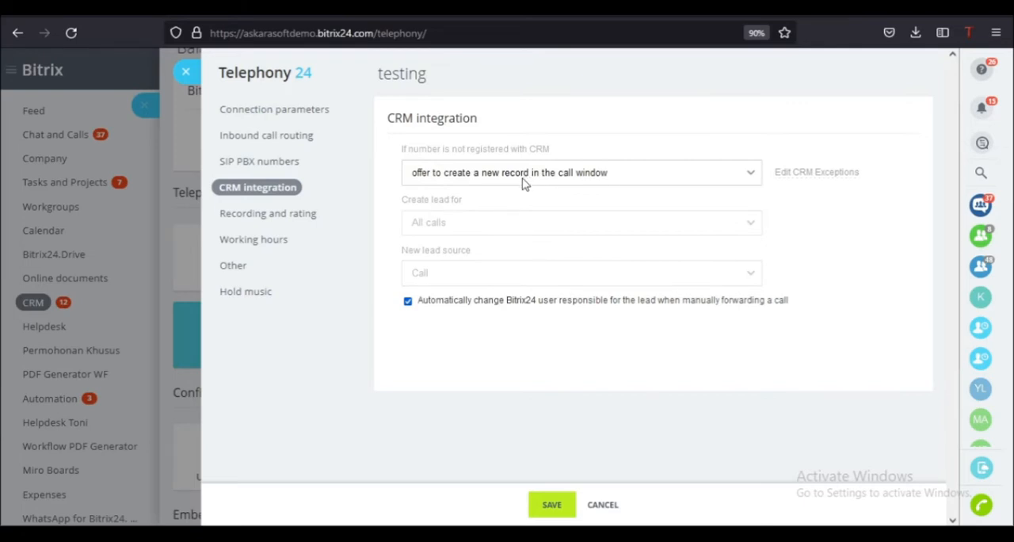
# - Try saving recordings of all calls with the recording warning for inbound calls, and switch both options off again
pyautogui.click(259, 215)
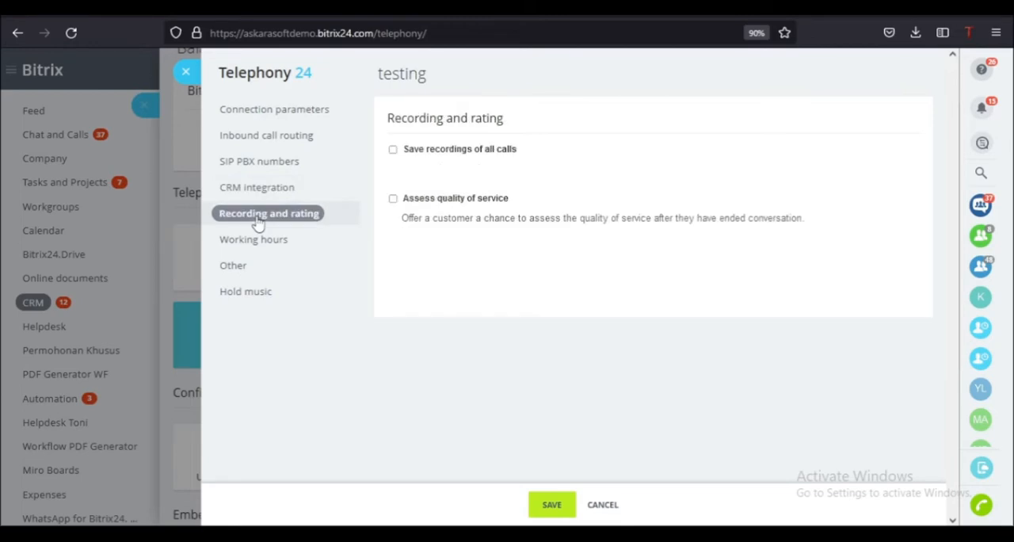
pyautogui.click(393, 149)
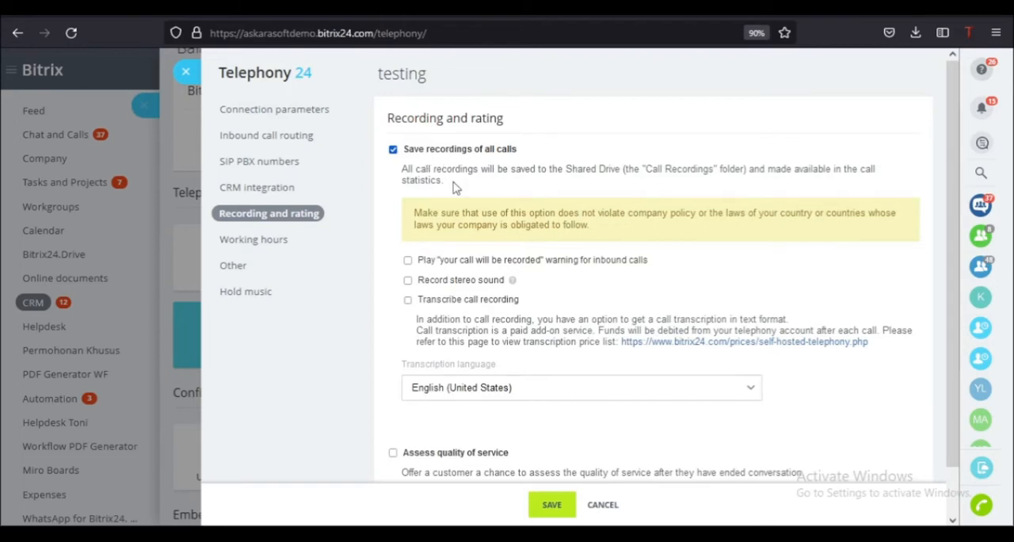
pyautogui.scroll(-1, 388, 200)
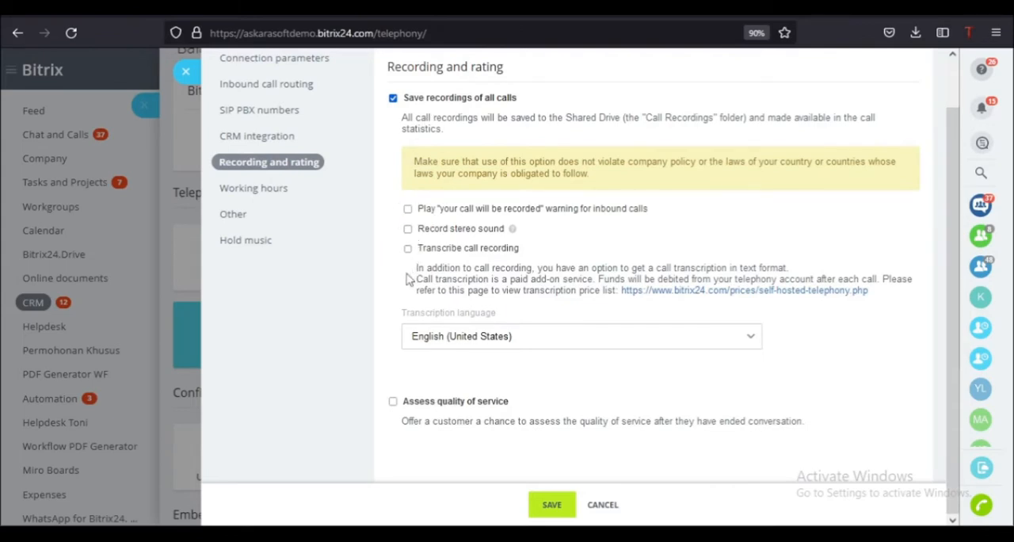
pyautogui.click(407, 211)
pyautogui.click(407, 210)
pyautogui.click(393, 98)
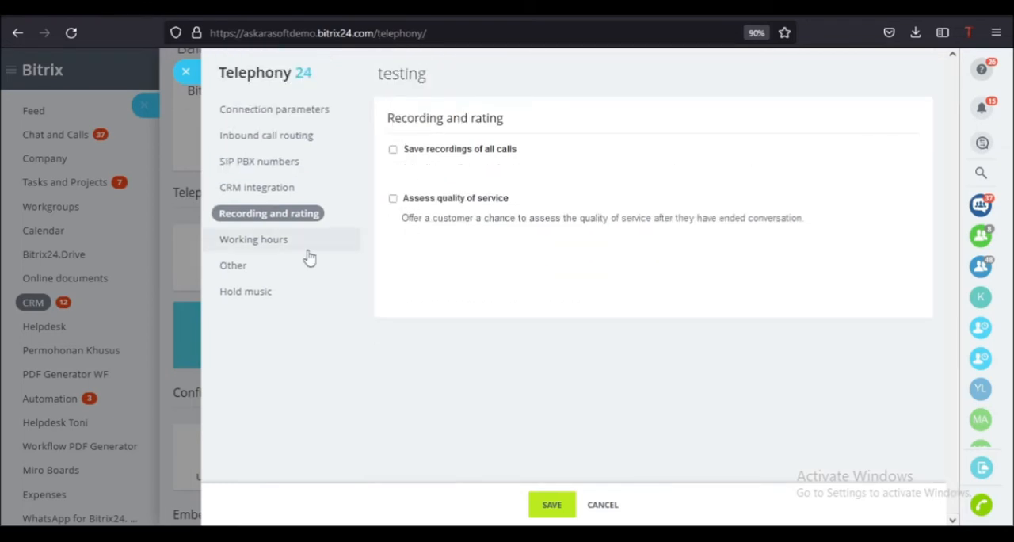
# - Enable phone hours temporarily to examine the time zone, working hours and days off options, and disable them again
pyautogui.click(274, 244)
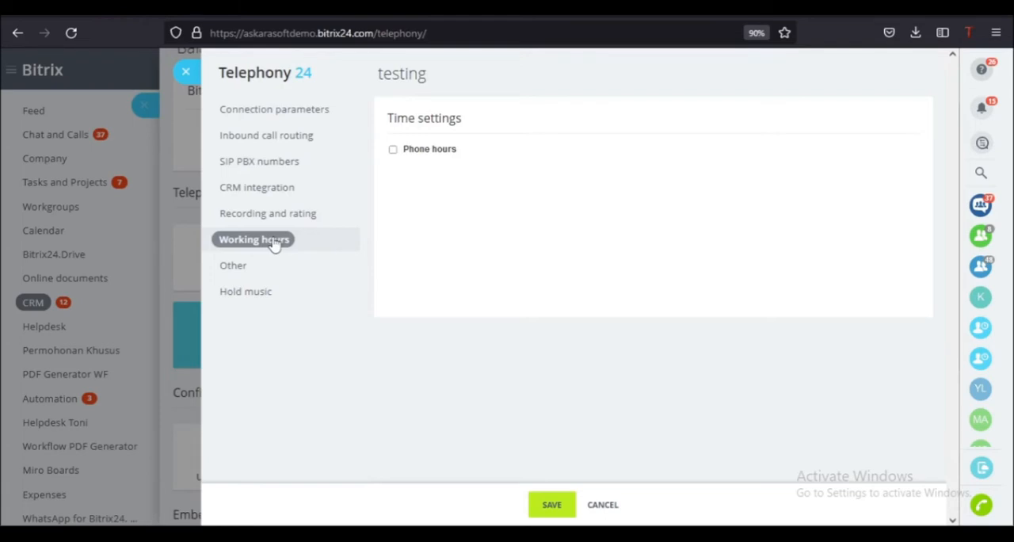
pyautogui.click(393, 150)
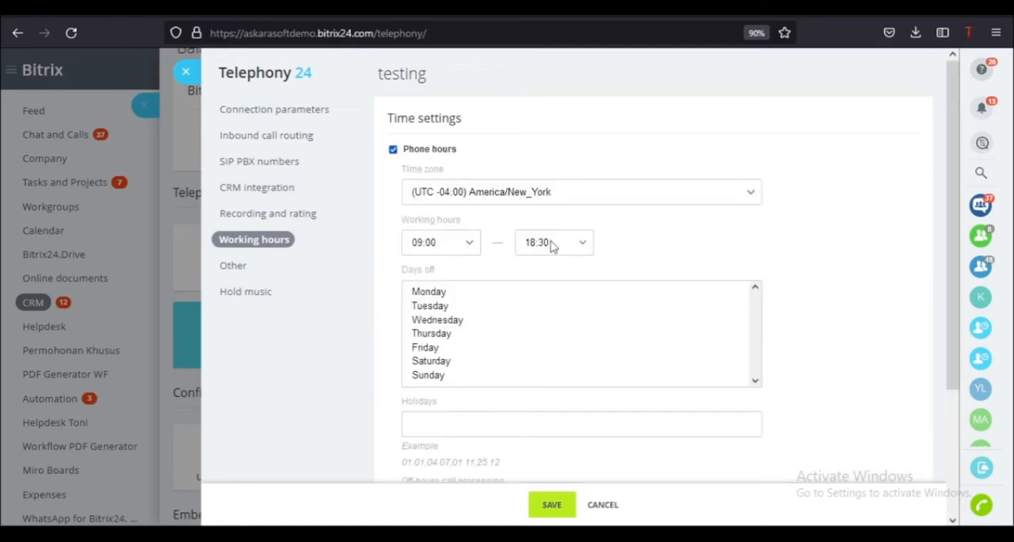
pyautogui.click(394, 150)
# - Enable employee selection of this number for outbound calls temporarily to examine its options, and disable it again
pyautogui.click(259, 273)
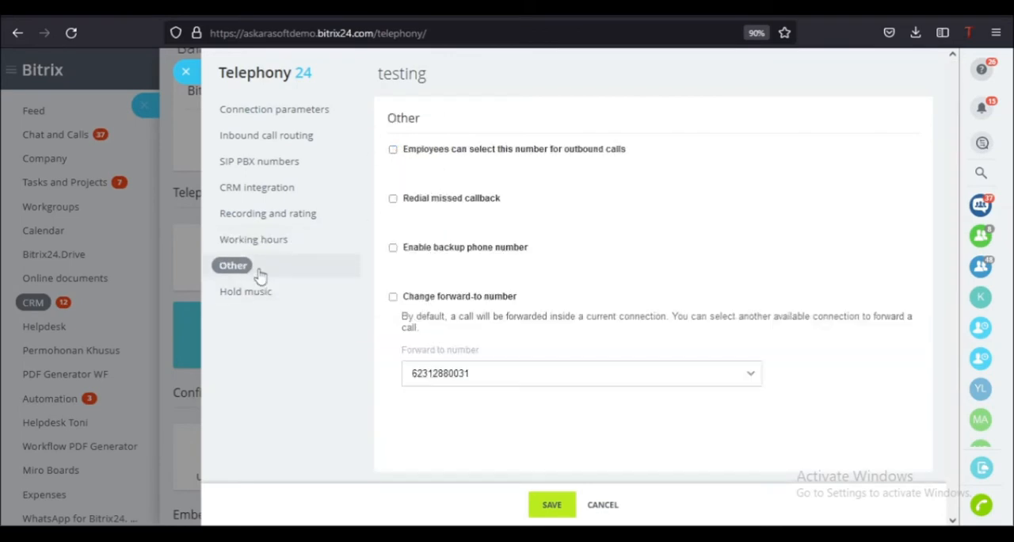
pyautogui.click(393, 150)
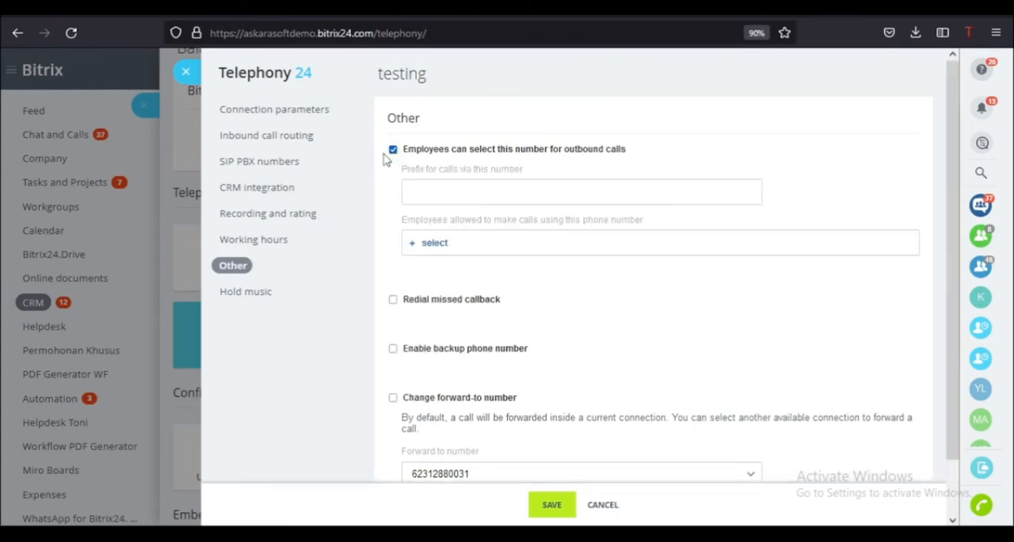
pyautogui.click(393, 149)
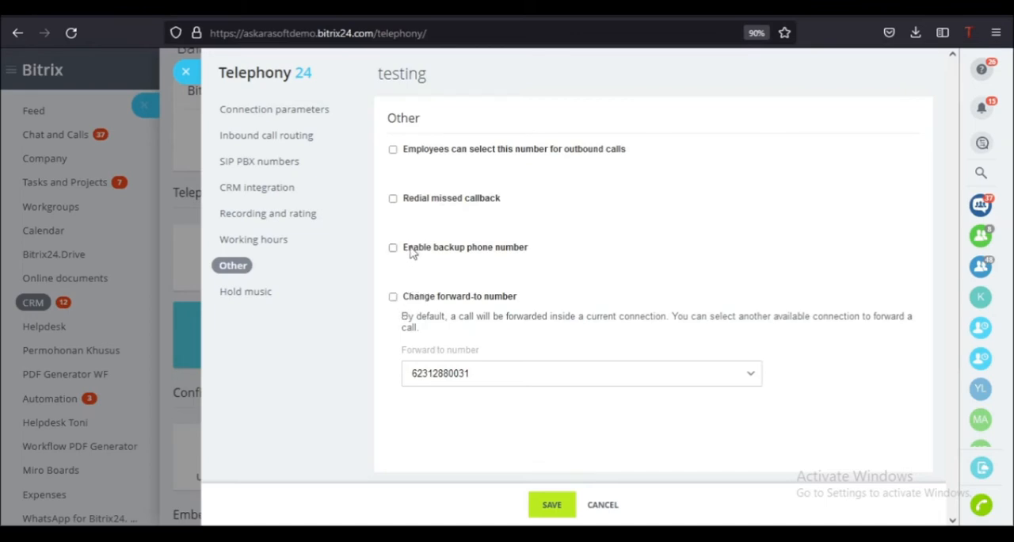
# - Review the hold music greeting alongside the welcome music setting and save the testing number's configuration
pyautogui.click(260, 300)
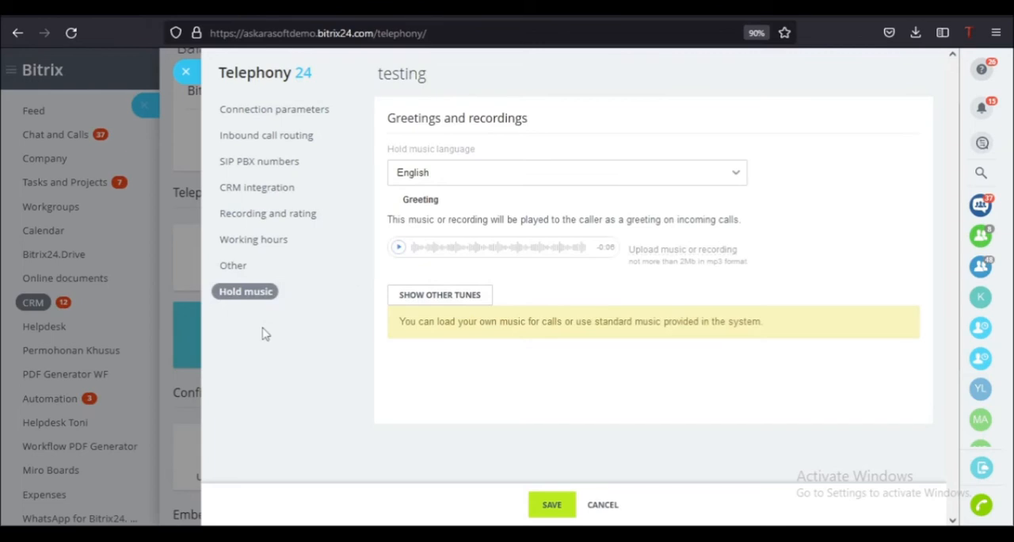
pyautogui.click(271, 138)
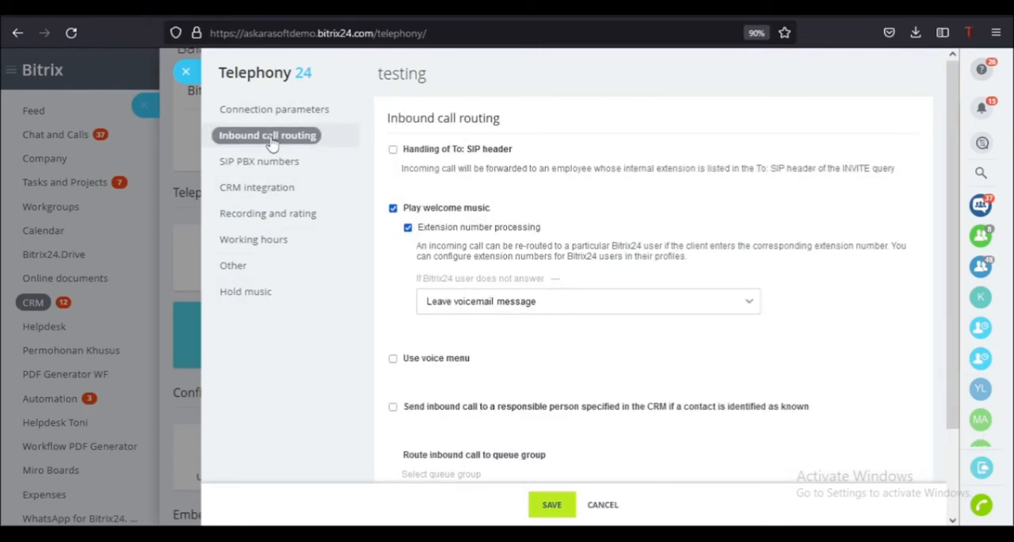
pyautogui.click(248, 293)
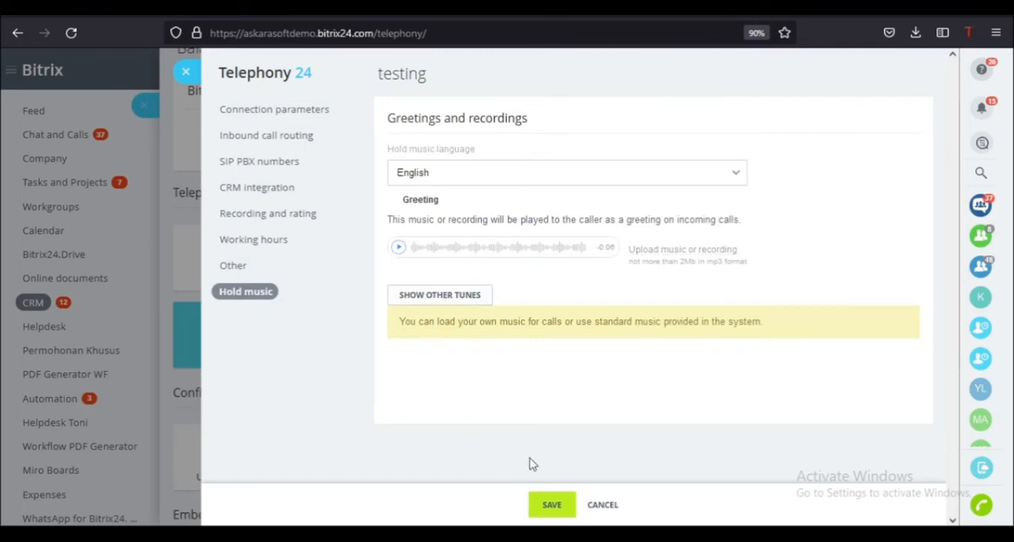
pyautogui.click(552, 506)
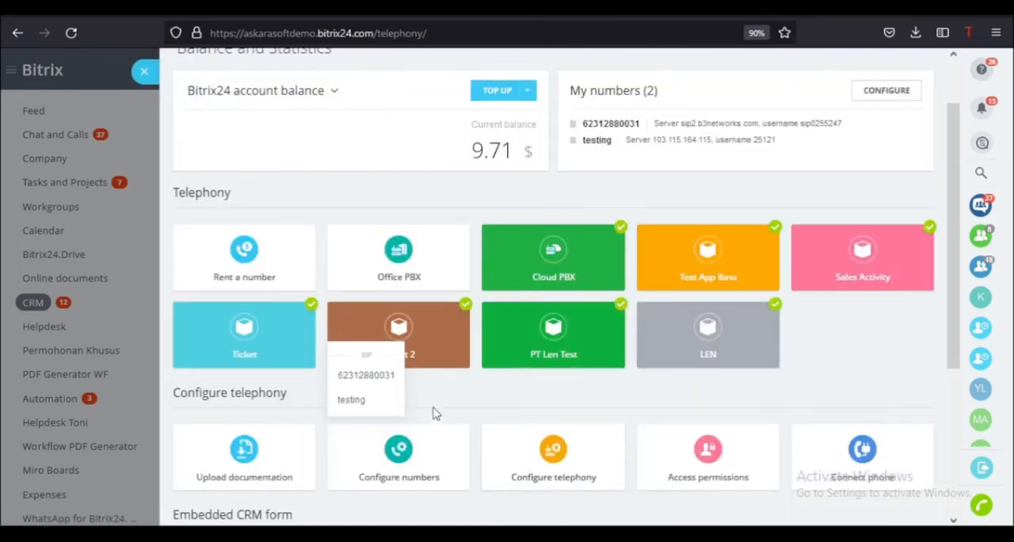
pyautogui.click(487, 399)
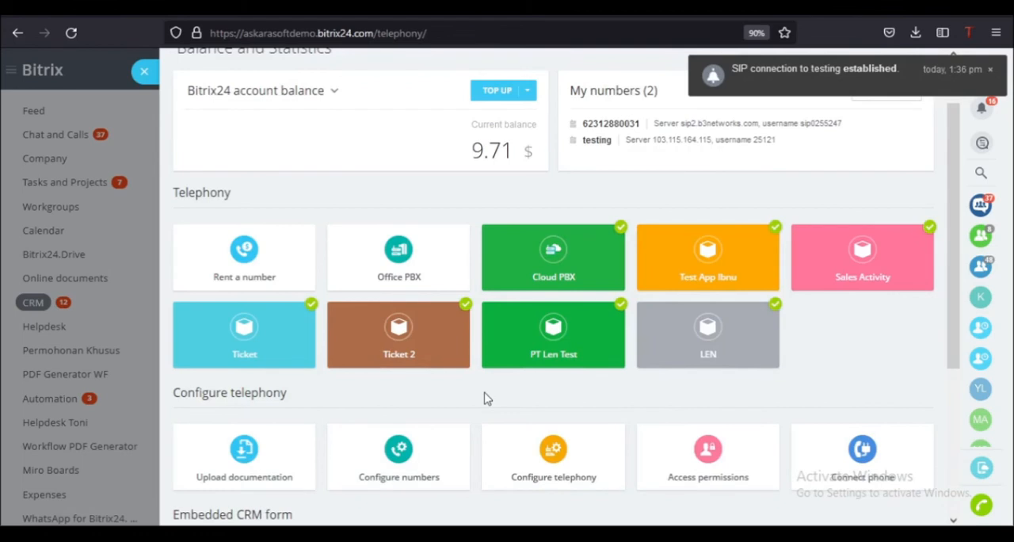
# - Start creating a new voice menu from the telephony configuration
pyautogui.scroll(-1, 485, 397)
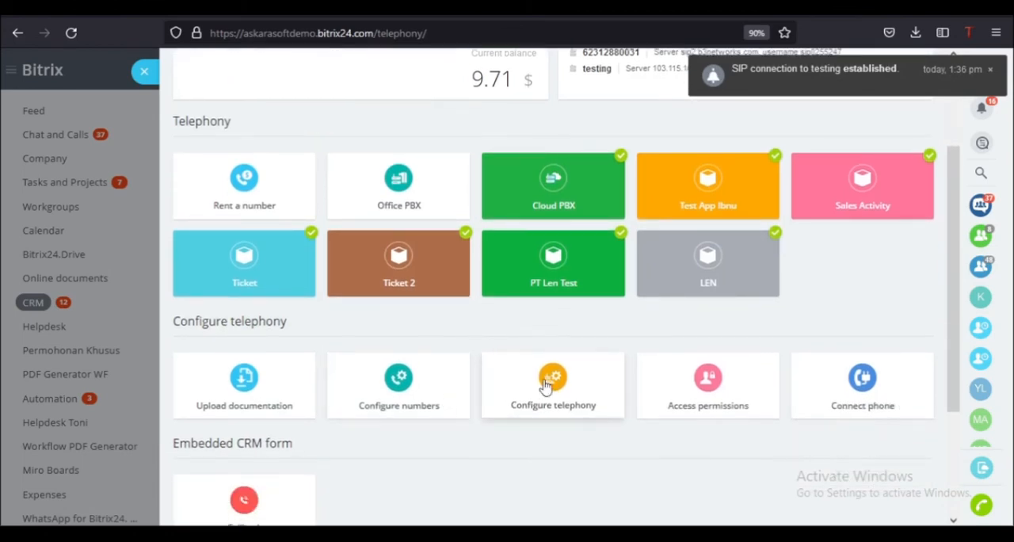
pyautogui.click(545, 386)
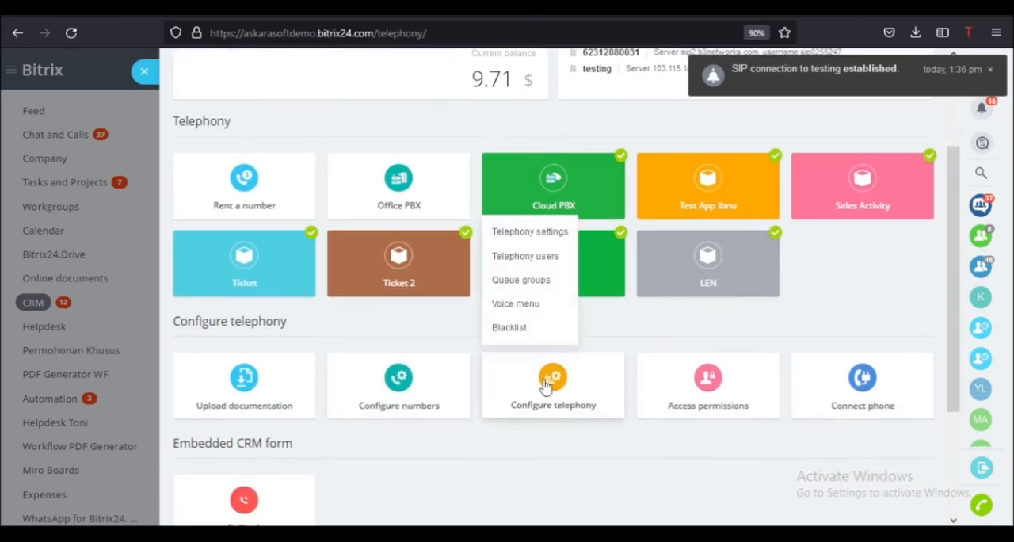
pyautogui.click(515, 305)
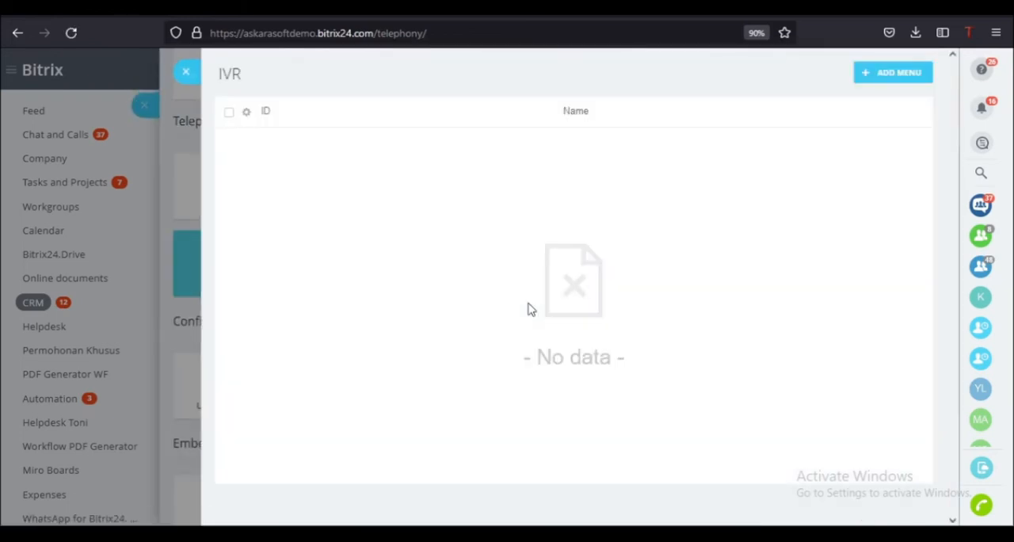
pyautogui.click(877, 75)
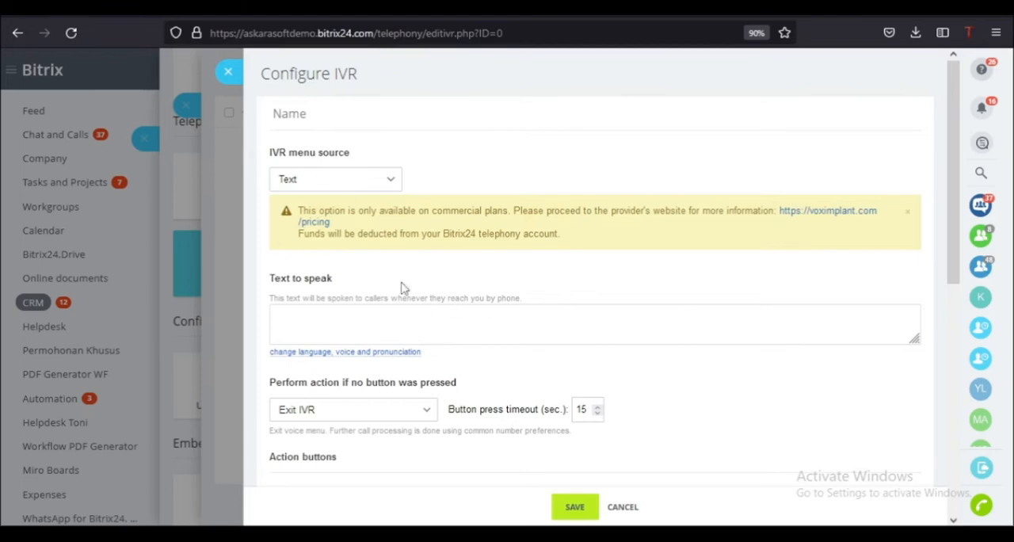
# - Examine the IVR settings and the actions available for button 1, and close the voice menu configuration without saving
pyautogui.scroll(-2, 344, 370)
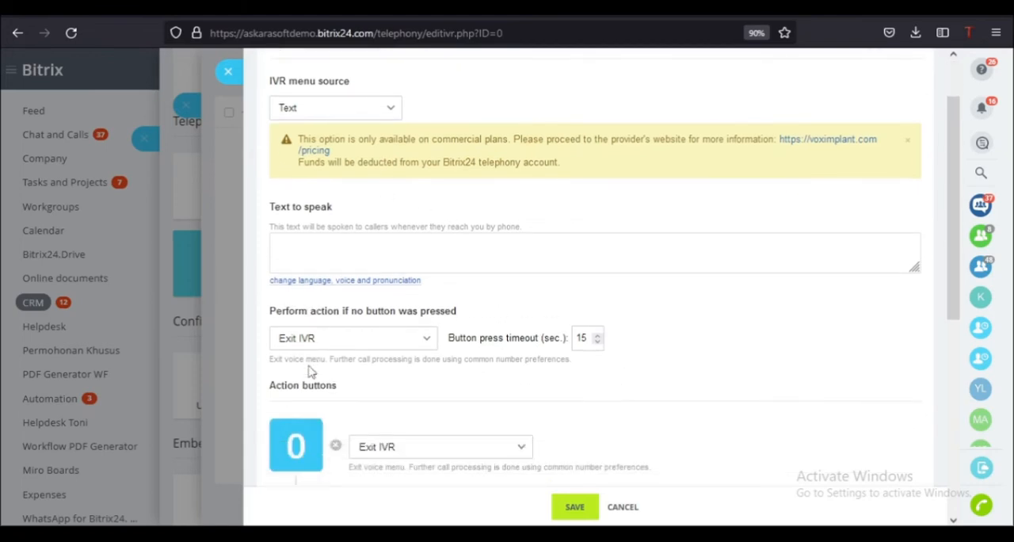
pyautogui.scroll(-2, 358, 420)
pyautogui.scroll(-1, 358, 420)
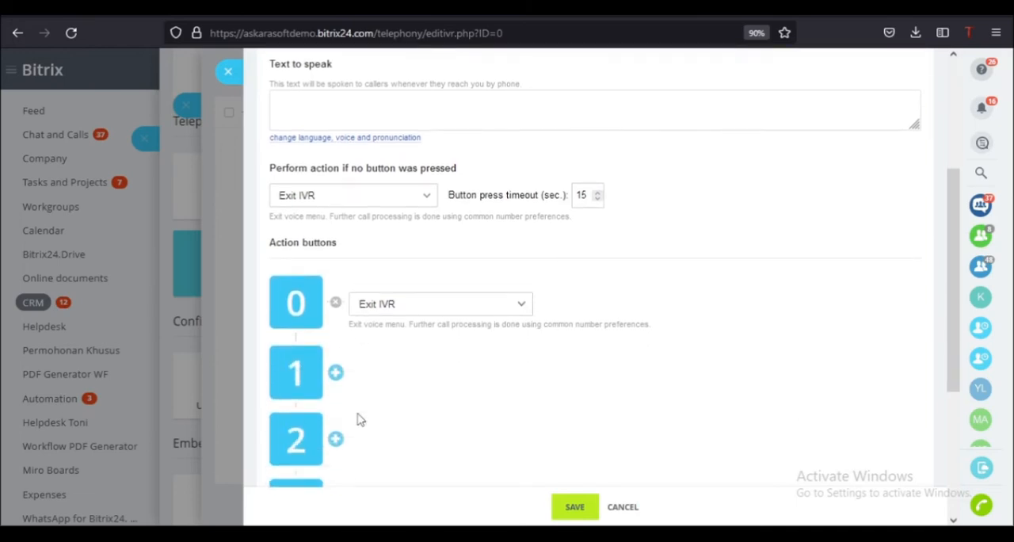
pyautogui.scroll(-1, 358, 420)
pyautogui.scroll(-1, 358, 416)
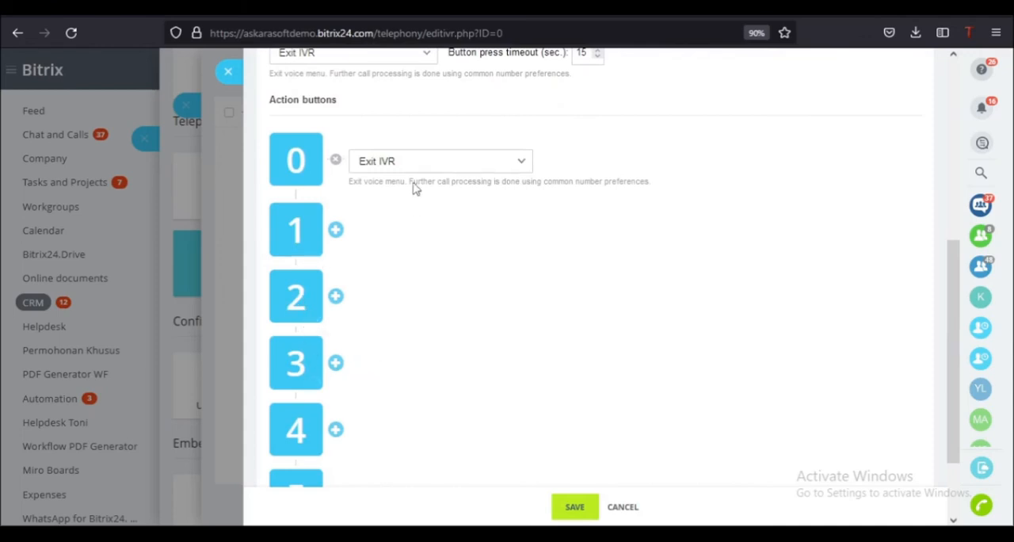
pyautogui.click(336, 231)
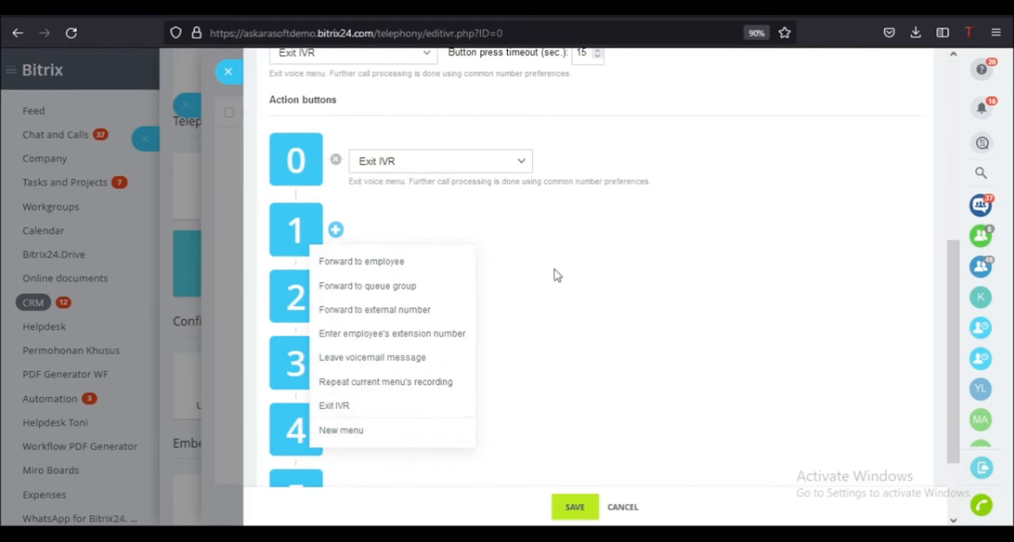
pyautogui.click(623, 508)
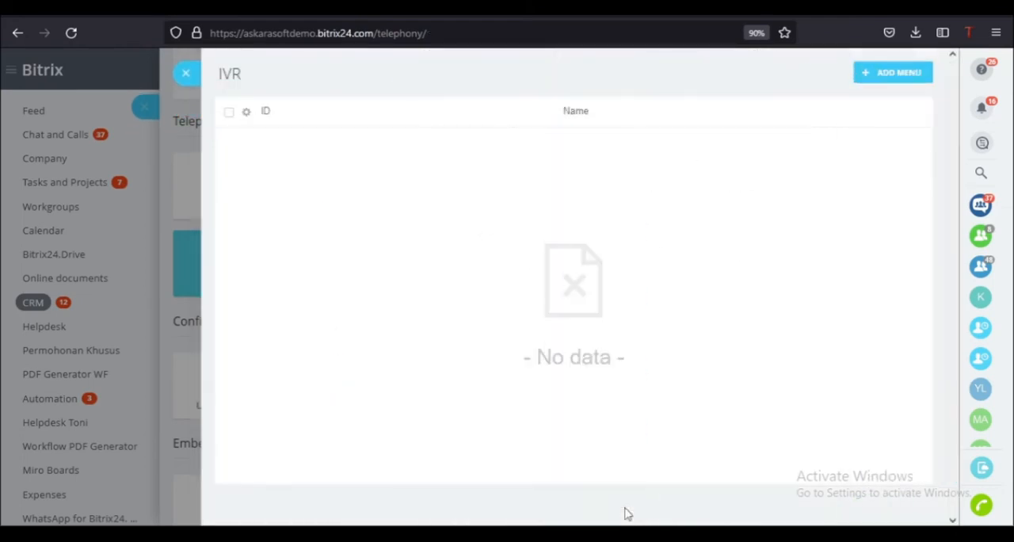
pyautogui.click(187, 73)
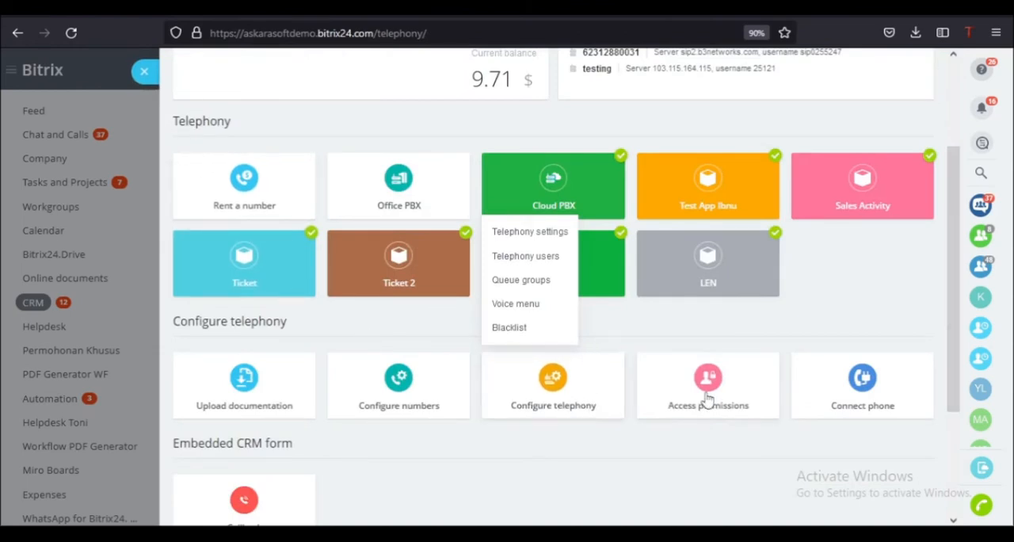
# - Open the telephony users list from the telephony configuration options
pyautogui.click(640, 459)
pyautogui.scroll(1, 595, 411)
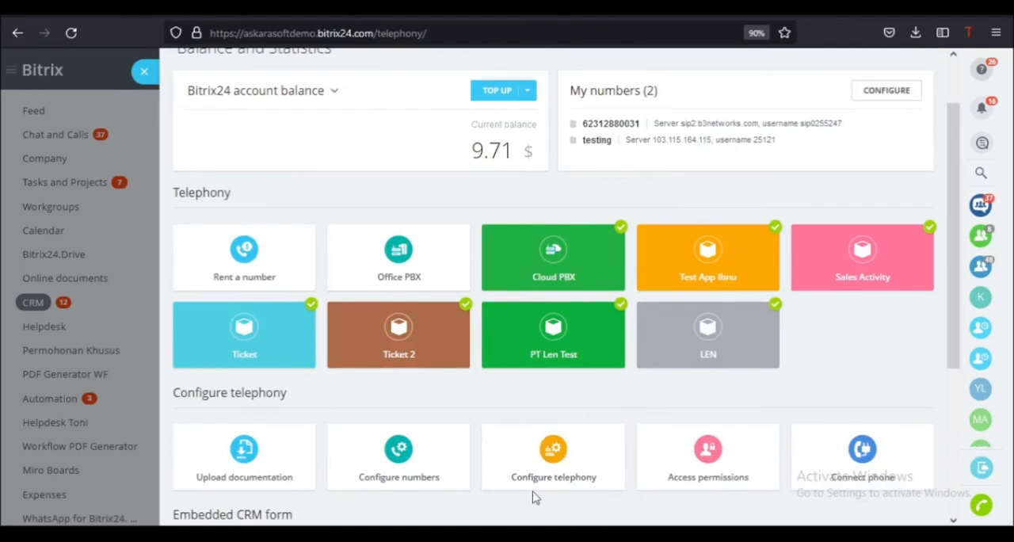
pyautogui.click(552, 471)
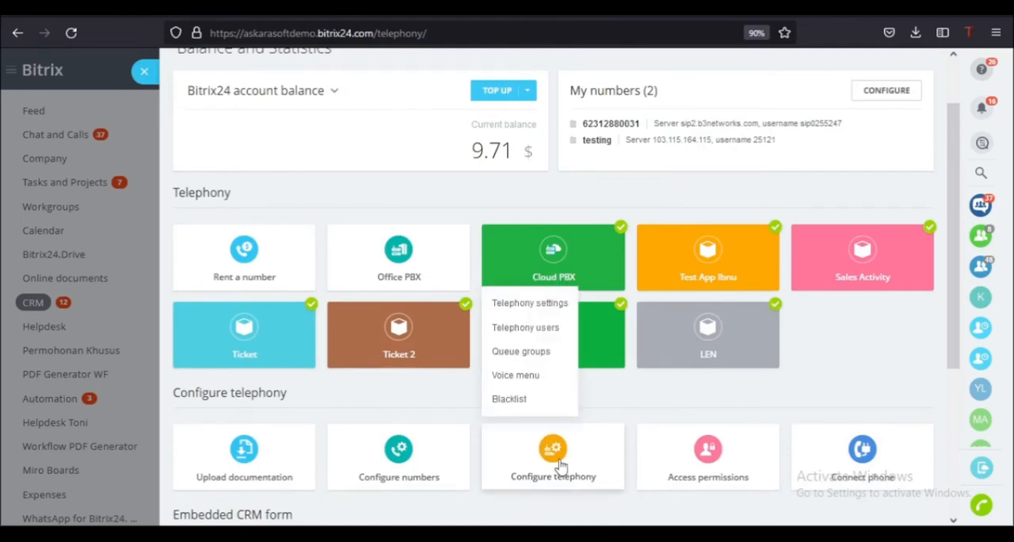
pyautogui.click(536, 329)
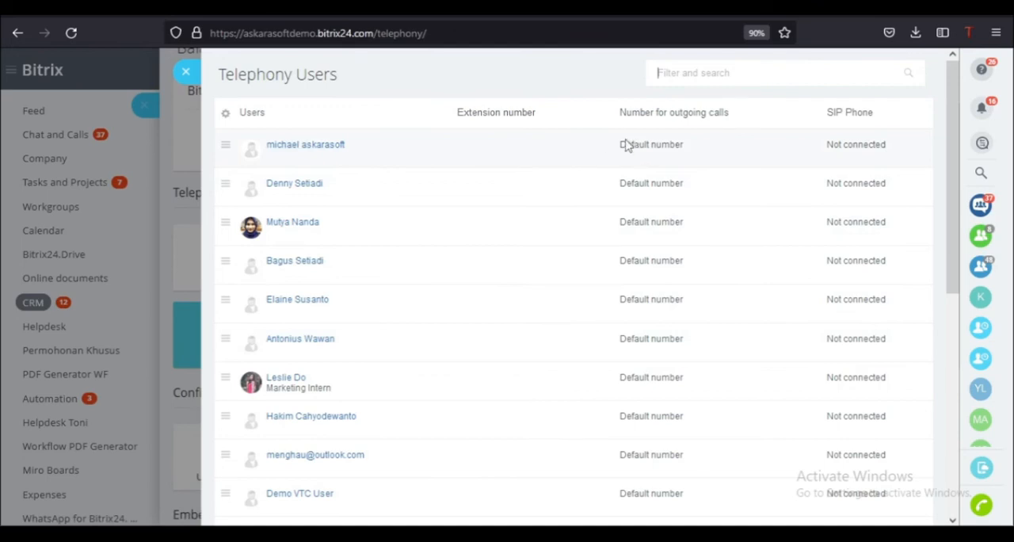
# - Review the outgoing call number options in the first user's telephony settings and save them with the default number
pyautogui.click(222, 151)
pyautogui.click(261, 151)
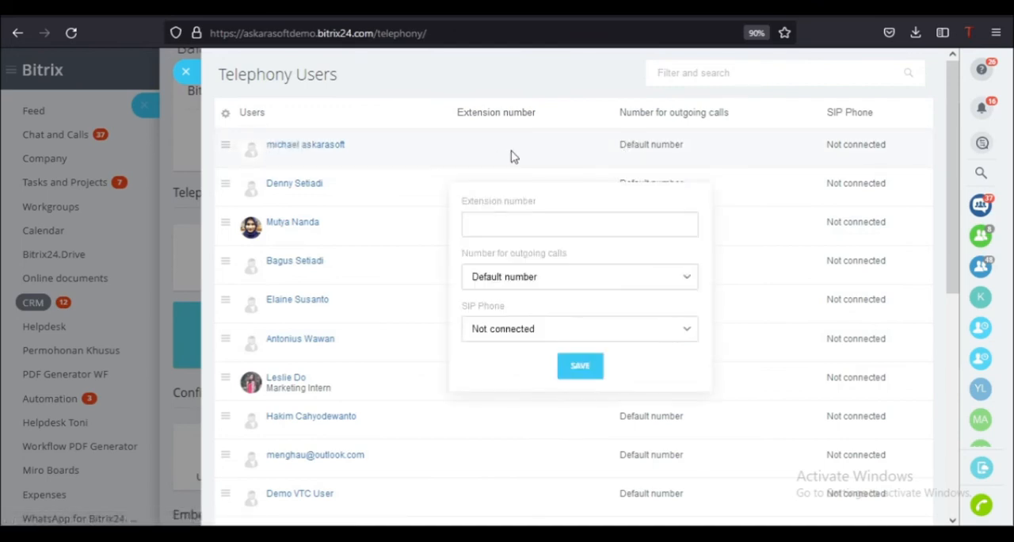
pyautogui.click(539, 282)
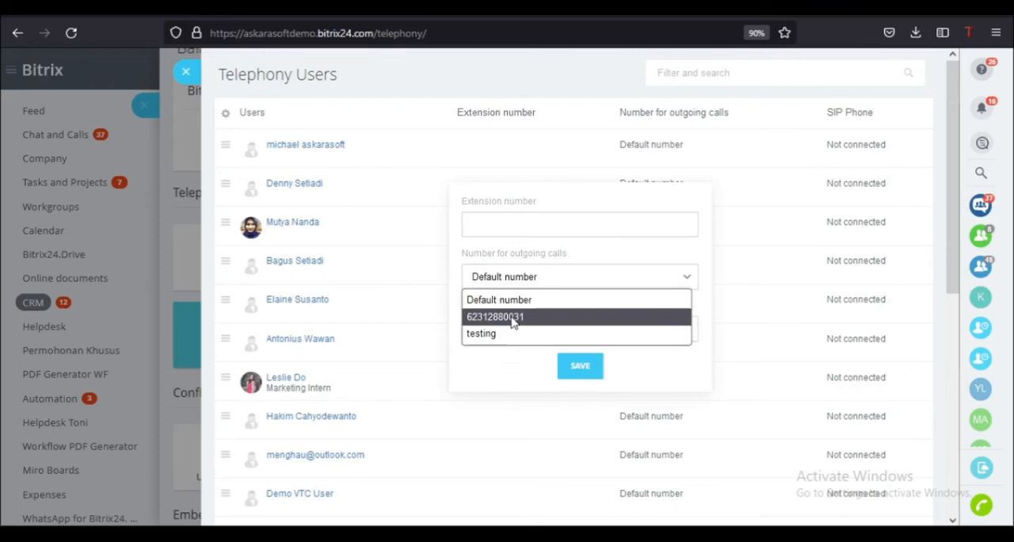
pyautogui.click(510, 252)
pyautogui.click(590, 367)
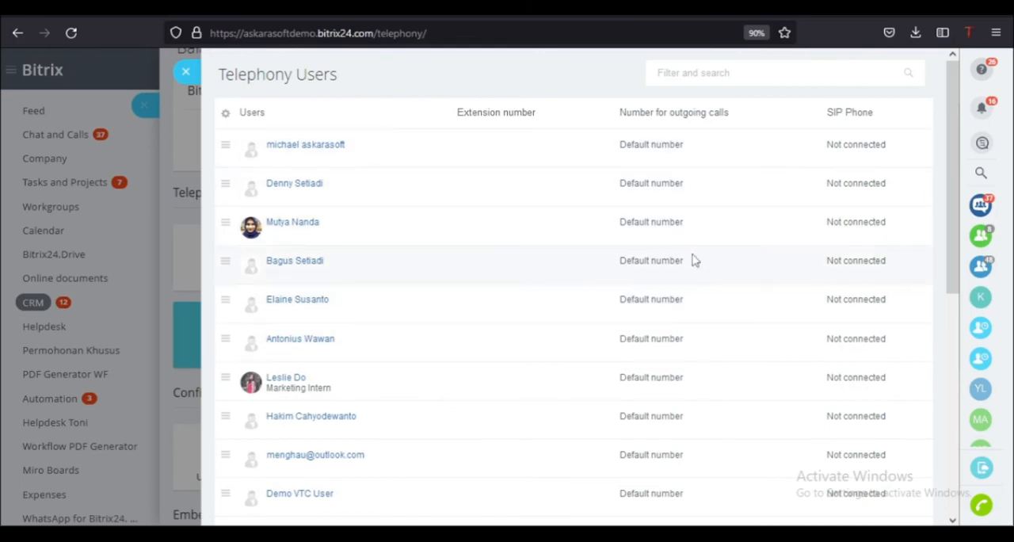
# - Look through the telephony users, check the first user's extension number setting, and close the list without saving
pyautogui.scroll(-5, 692, 261)
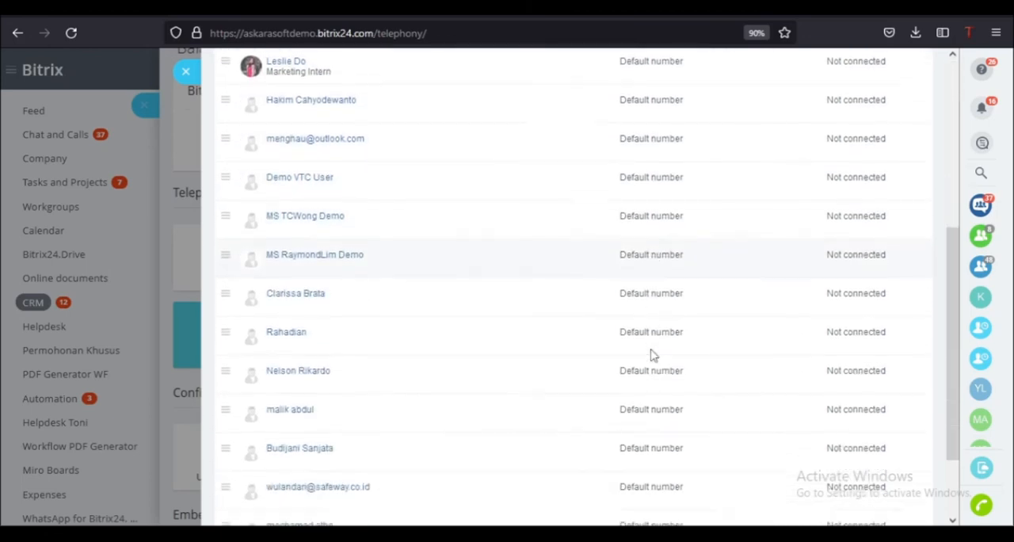
pyautogui.scroll(4, 651, 355)
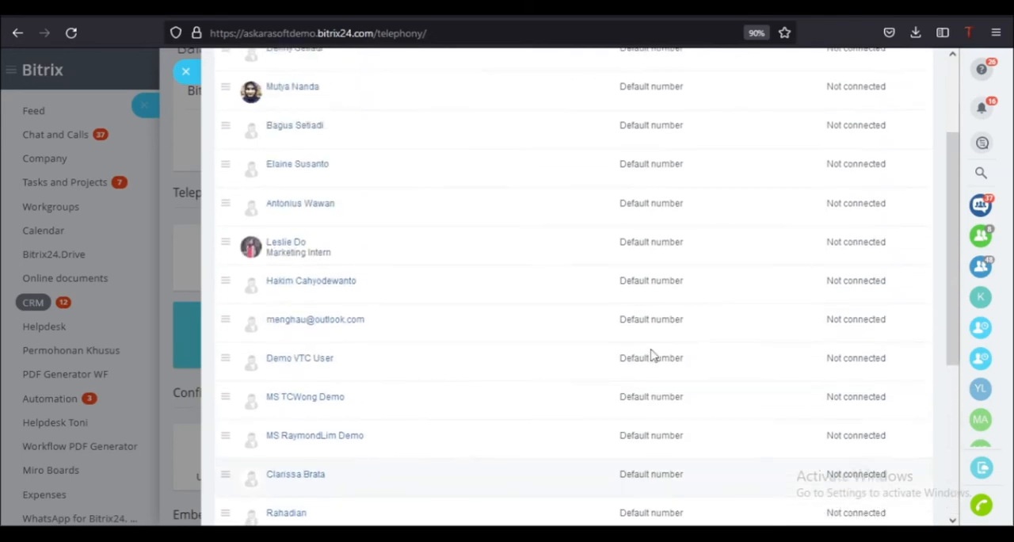
pyautogui.scroll(2, 651, 354)
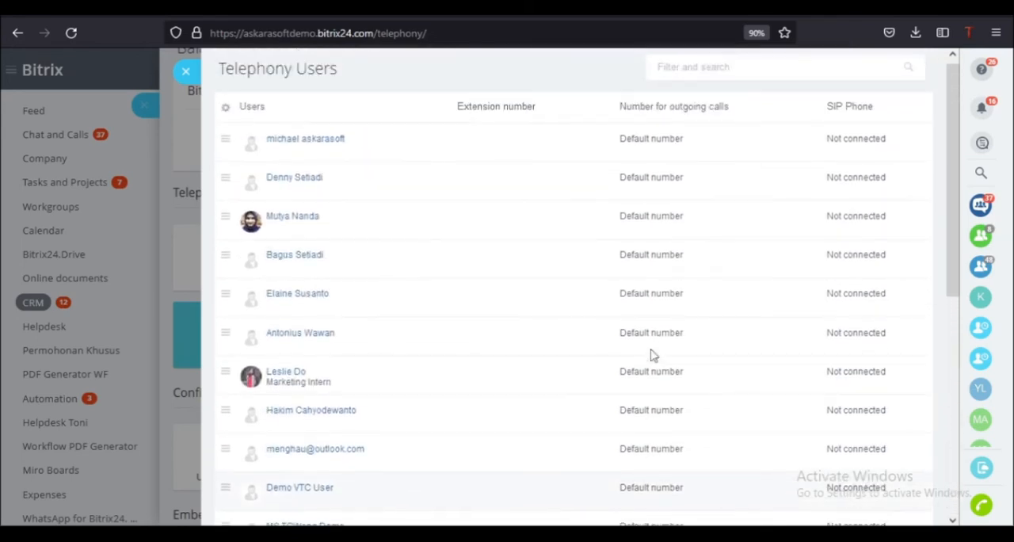
pyautogui.click(226, 149)
pyautogui.click(251, 145)
pyautogui.click(487, 220)
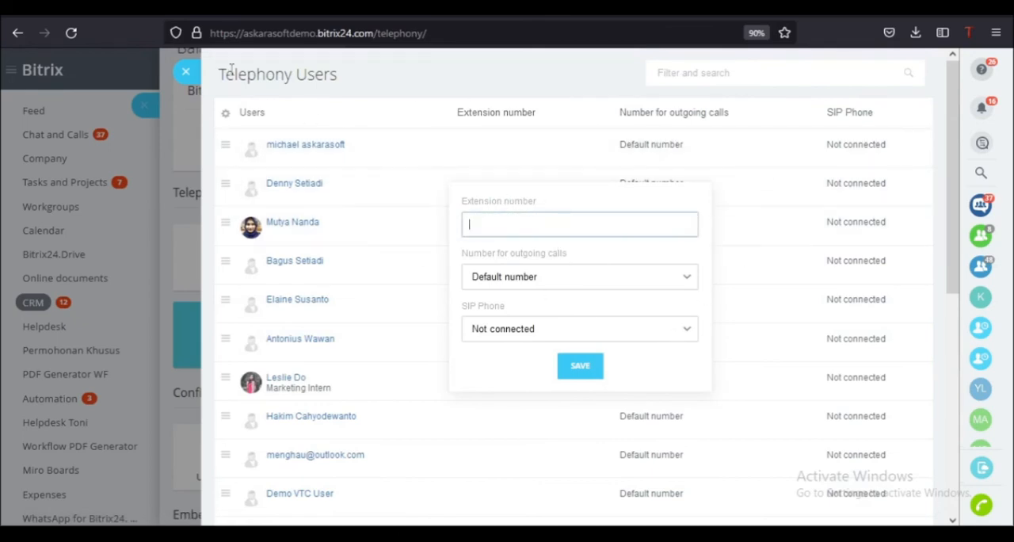
pyautogui.click(184, 73)
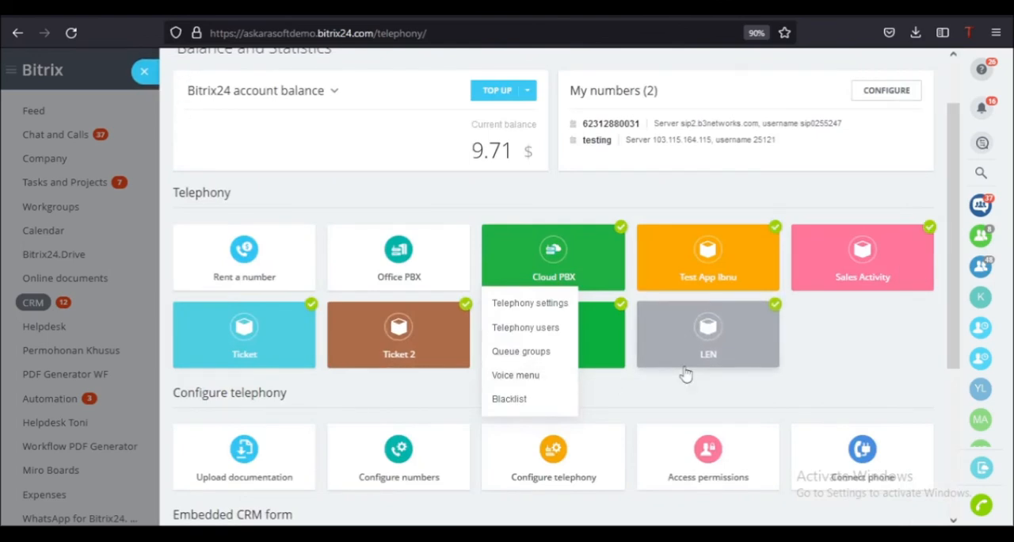
# - Open the telephony access permissions and view the user categories available for a new permission, closing the selection without adding anyone
pyautogui.click(640, 404)
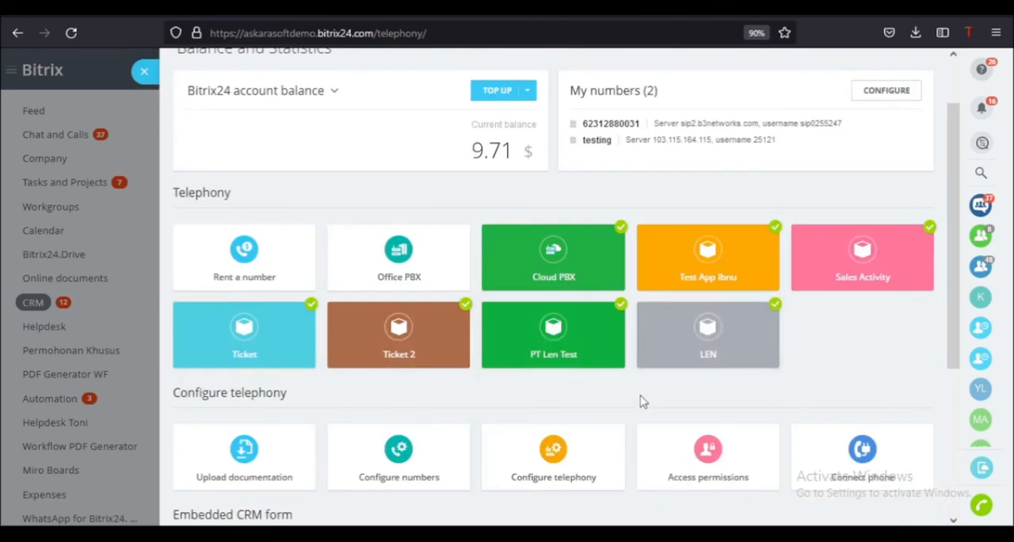
pyautogui.click(711, 460)
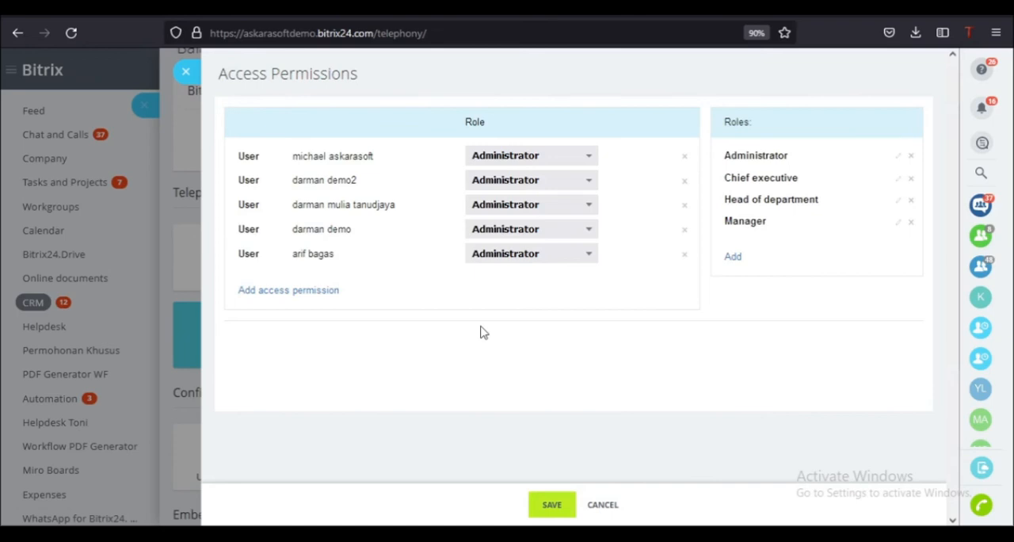
pyautogui.click(299, 291)
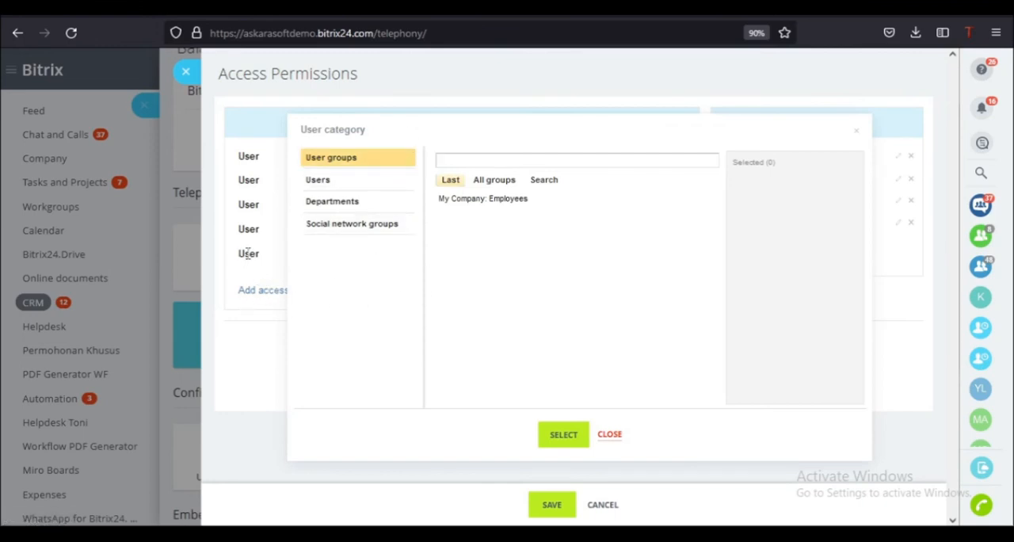
pyautogui.click(611, 435)
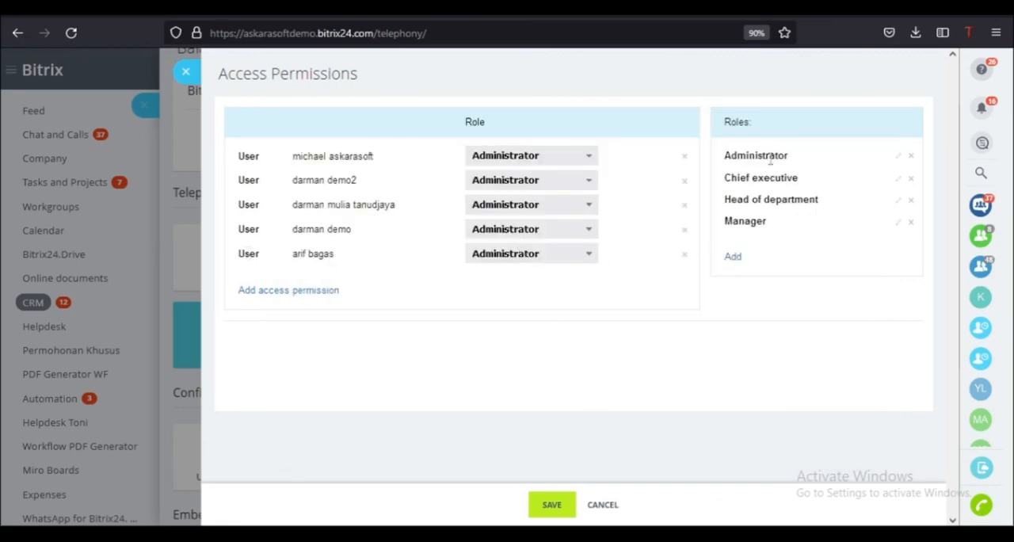
# - Examine the entities and actions a new role's permissions cover, from call statistics to manage numbers, and close the access permissions without saving
pyautogui.doubleClick(732, 120)
pyautogui.click(734, 258)
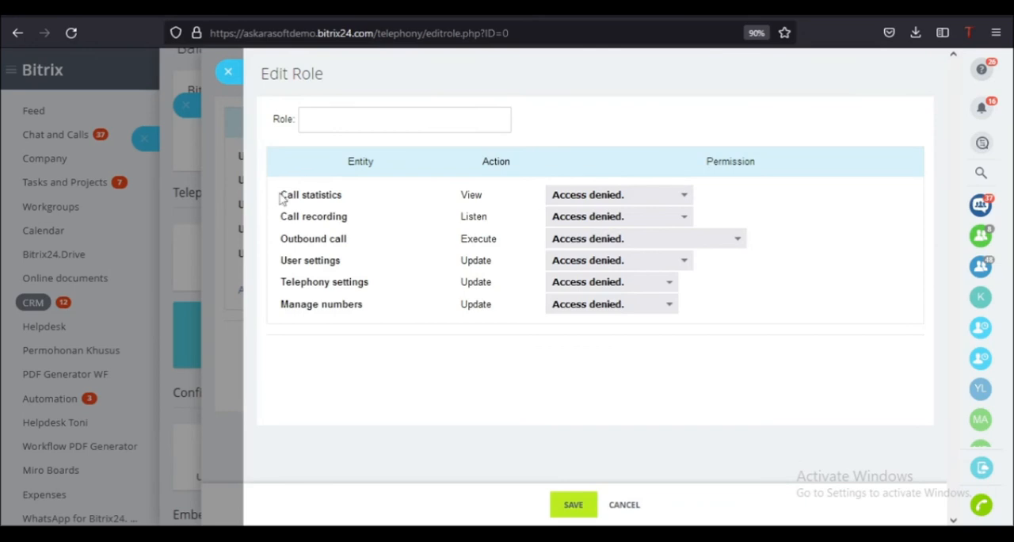
pyautogui.moveTo(280, 197); pyautogui.dragTo(418, 203)
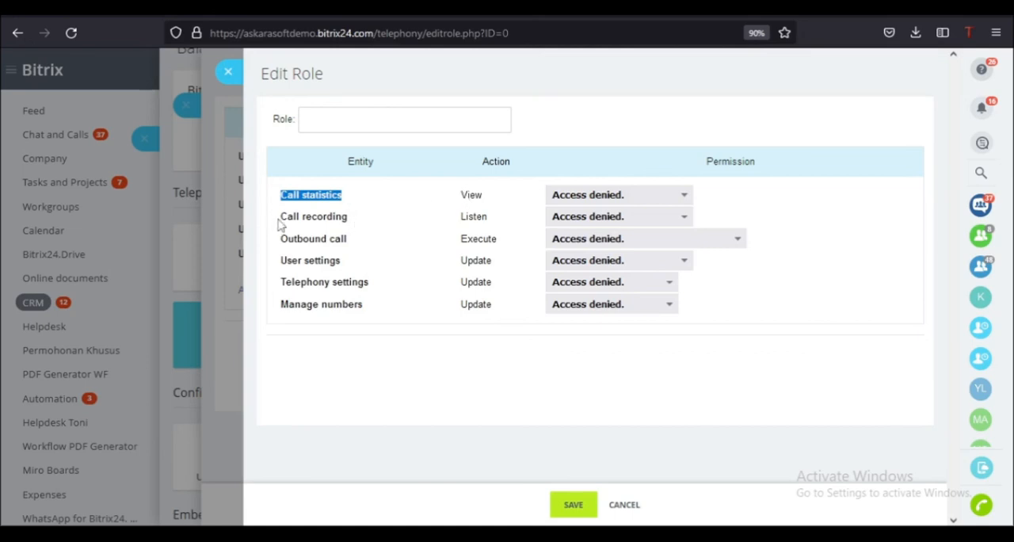
pyautogui.moveTo(278, 221); pyautogui.dragTo(367, 221)
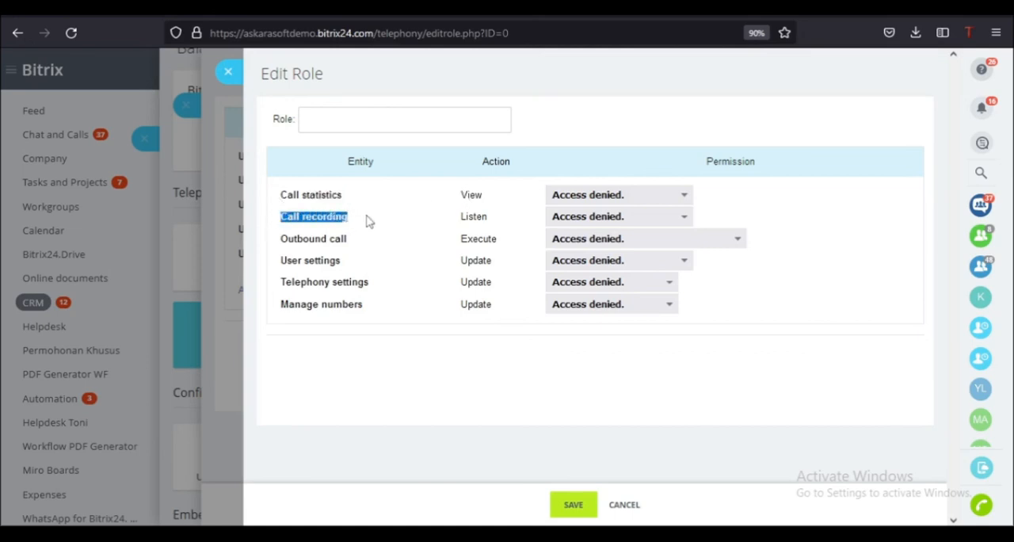
pyautogui.click(366, 222)
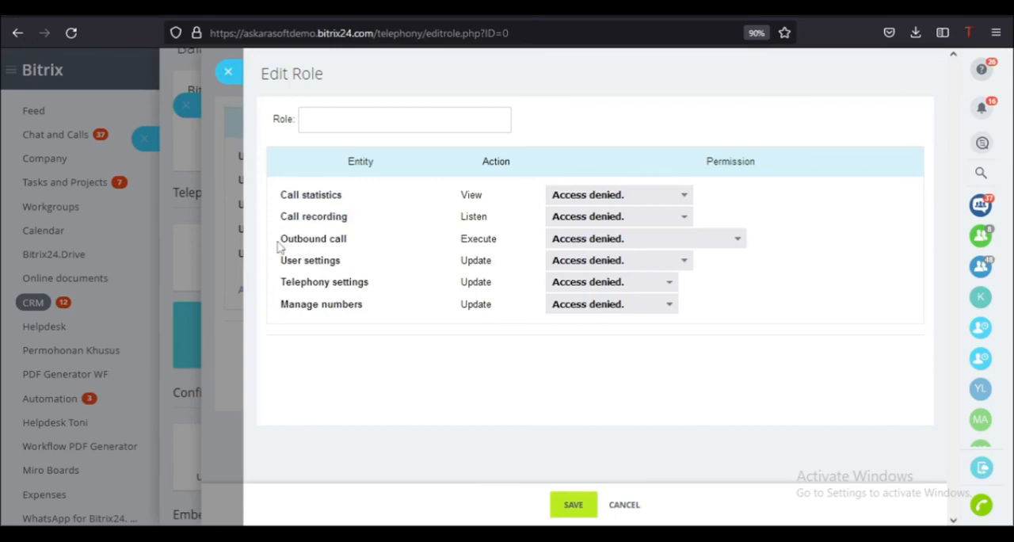
pyautogui.moveTo(276, 241); pyautogui.dragTo(348, 247)
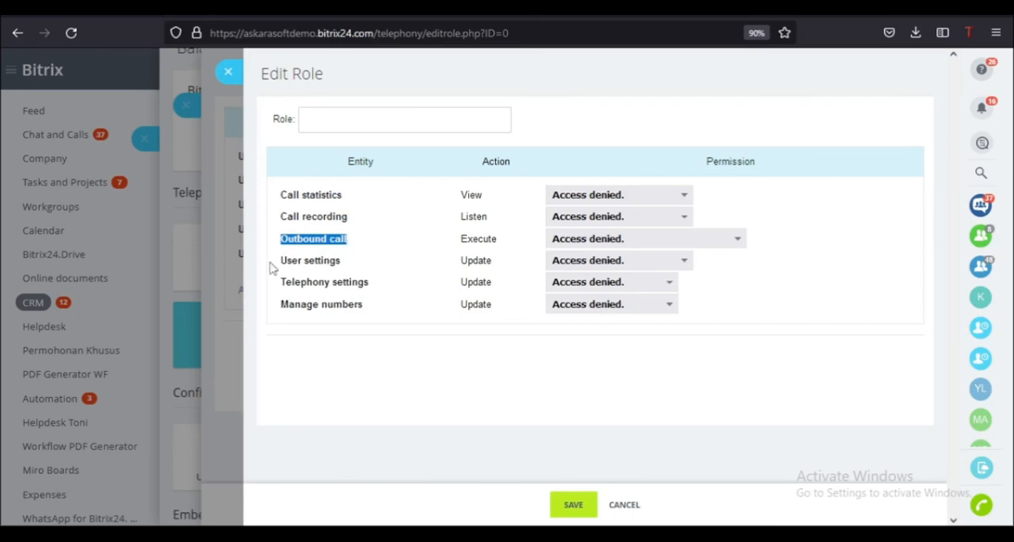
pyautogui.moveTo(279, 262); pyautogui.dragTo(385, 287)
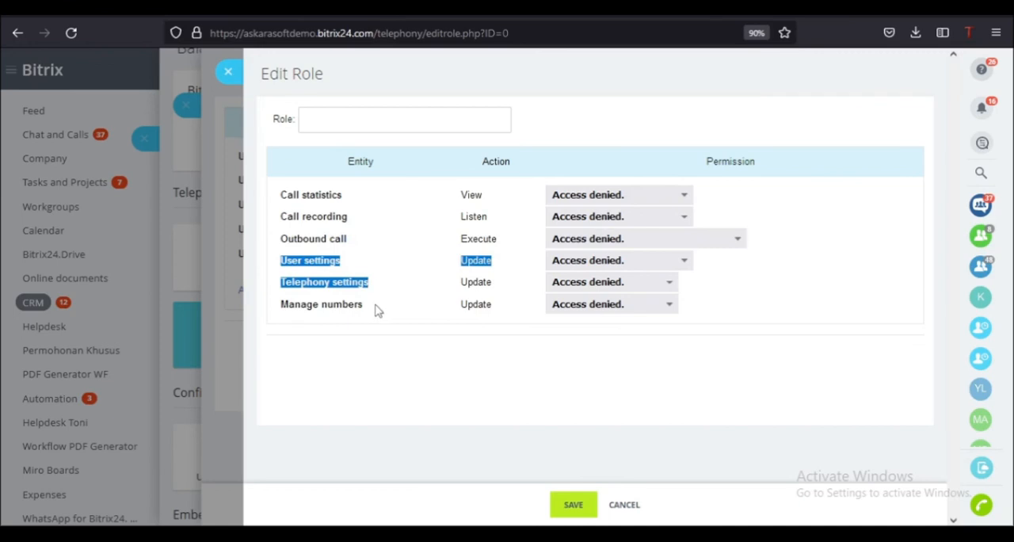
pyautogui.moveTo(368, 313); pyautogui.dragTo(279, 303)
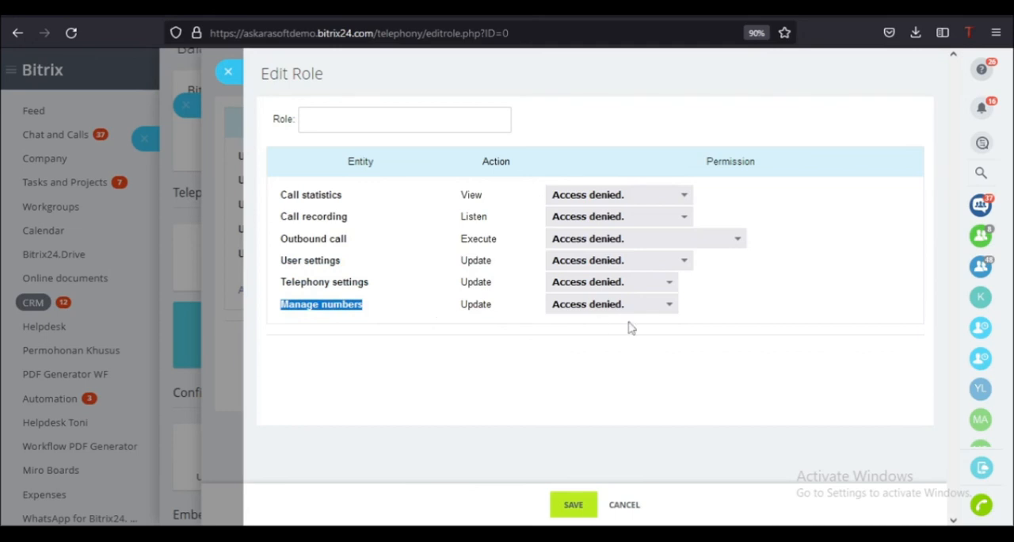
pyautogui.moveTo(279, 197); pyautogui.dragTo(384, 317)
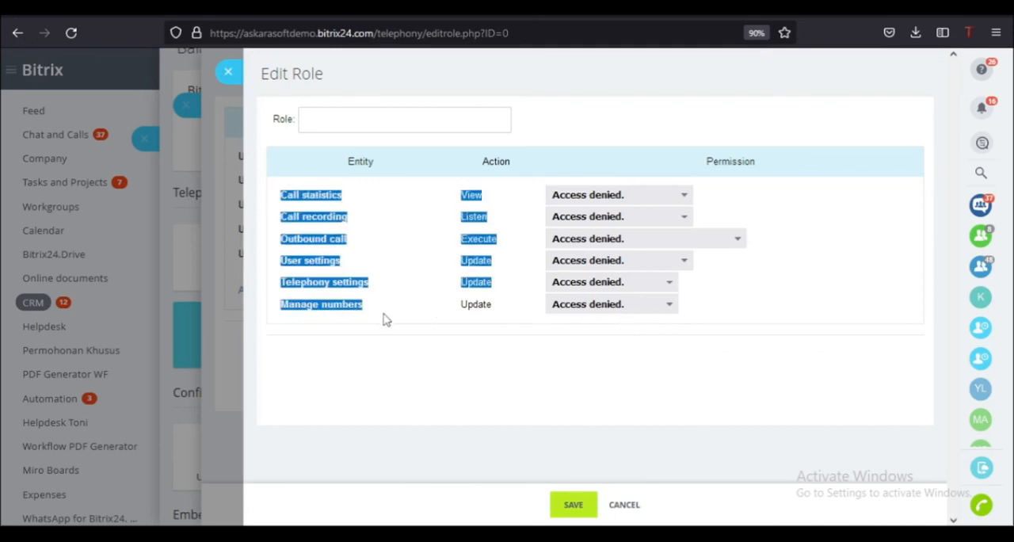
pyautogui.click(404, 261)
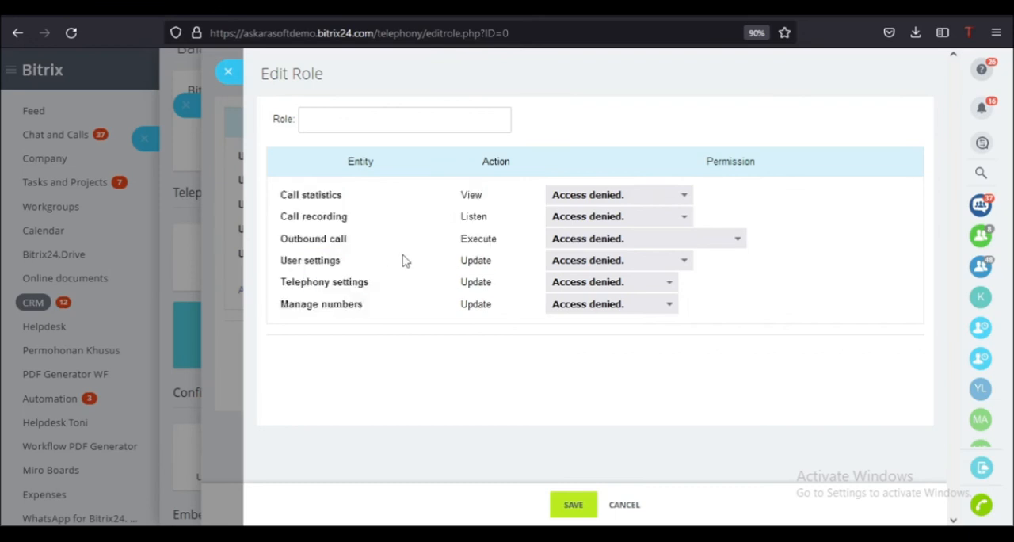
pyautogui.click(227, 71)
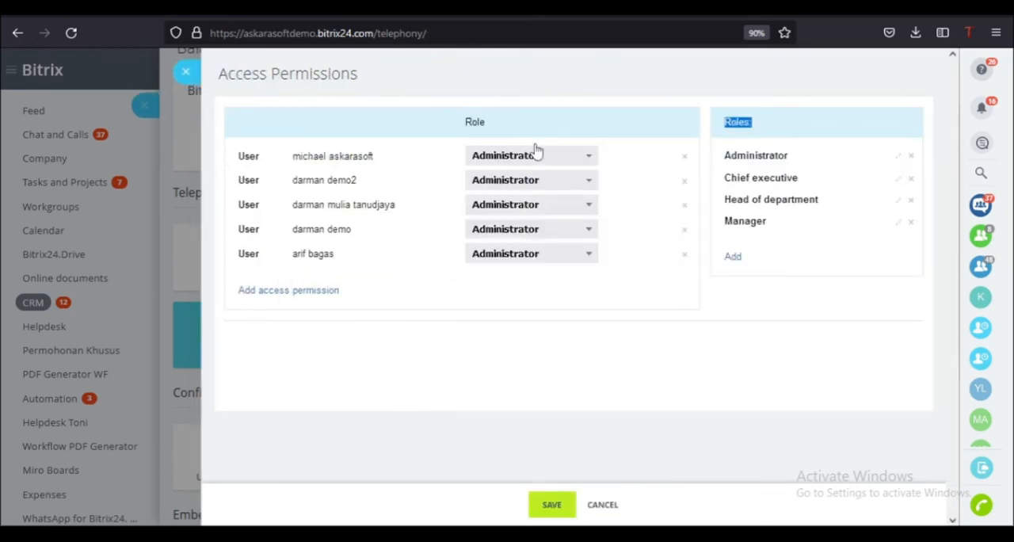
pyautogui.click(186, 72)
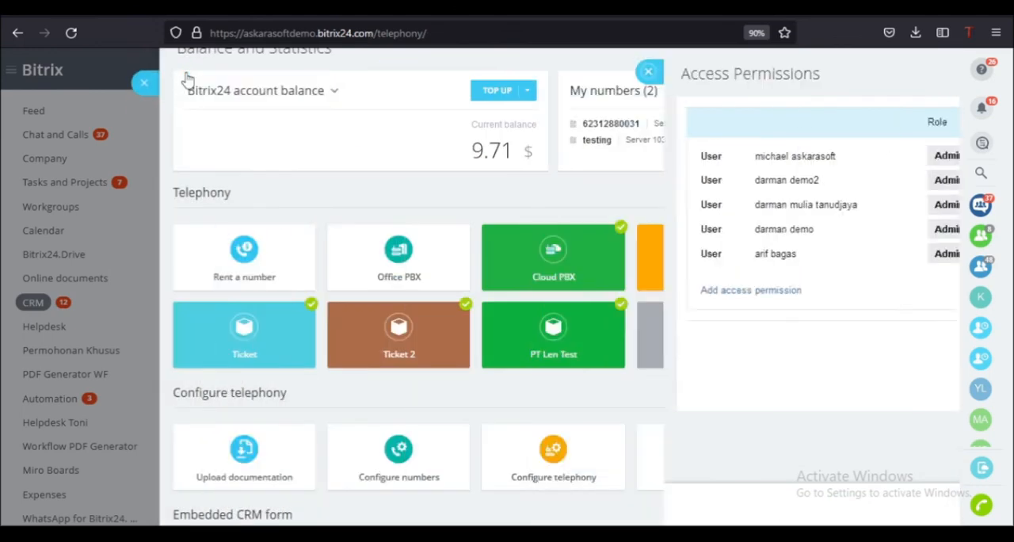